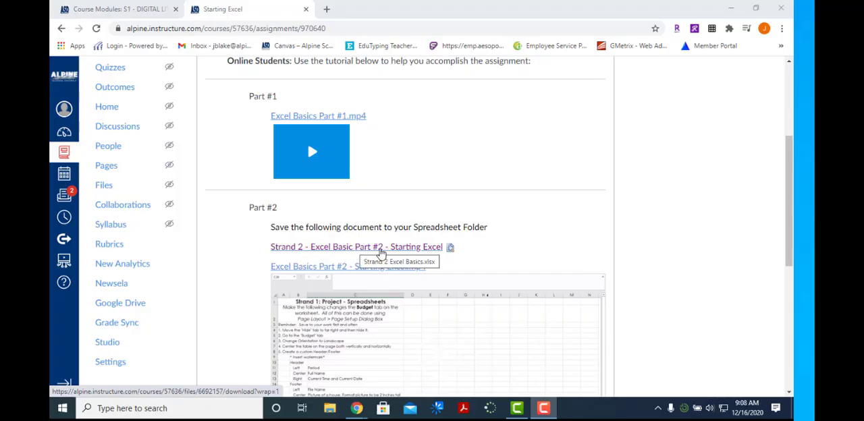
- Download the "Strand 2 - Excel Basic Part #2 - Starting Excel" document from the assignment page and open it in Excel
{"action": "left_click", "coordinate": [380, 250]}
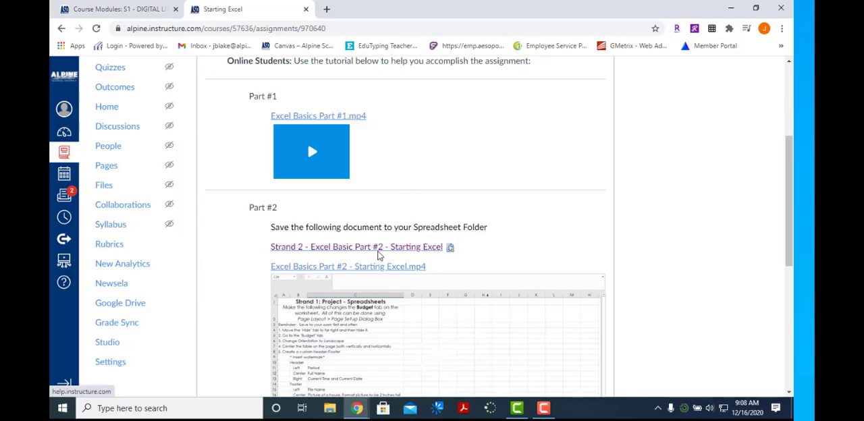
{"action": "left_click", "coordinate": [382, 248]}
{"action": "left_click", "coordinate": [88, 382]}
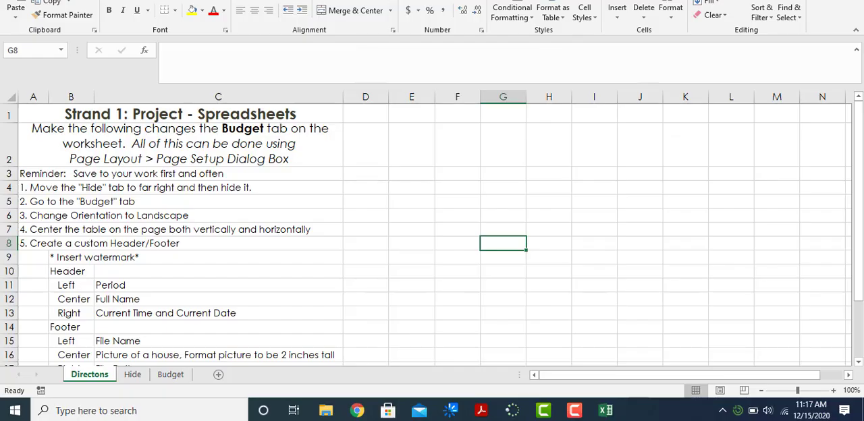
- Look through the workbook's Hide and Budget worksheets and return to the Directons sheet
{"action": "left_click", "coordinate": [132, 377]}
{"action": "left_click", "coordinate": [170, 377]}
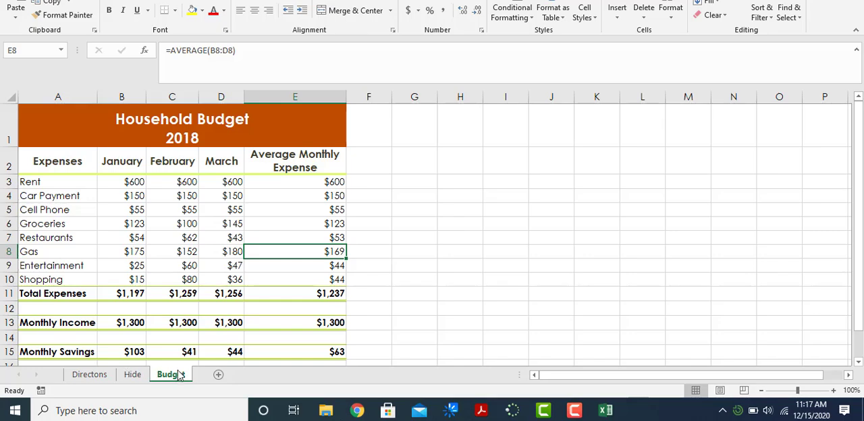
{"action": "left_click", "coordinate": [90, 376]}
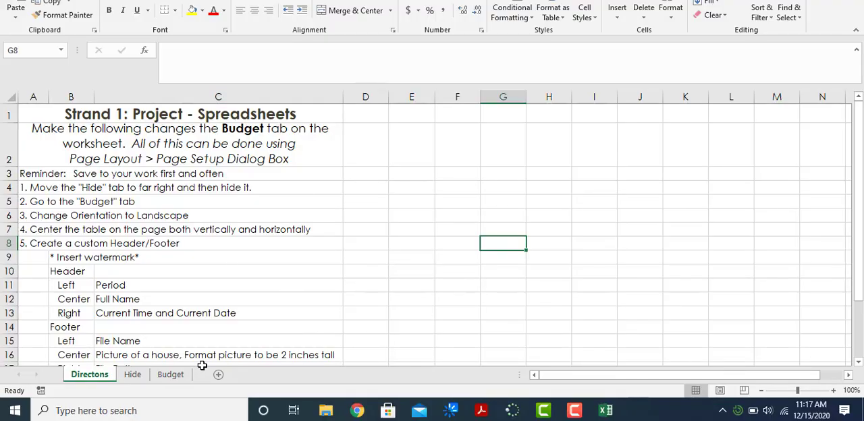
- Reorder the Hide worksheet to the far right, after Budget, and hide it from the workbook
{"action": "left_click", "coordinate": [131, 375]}
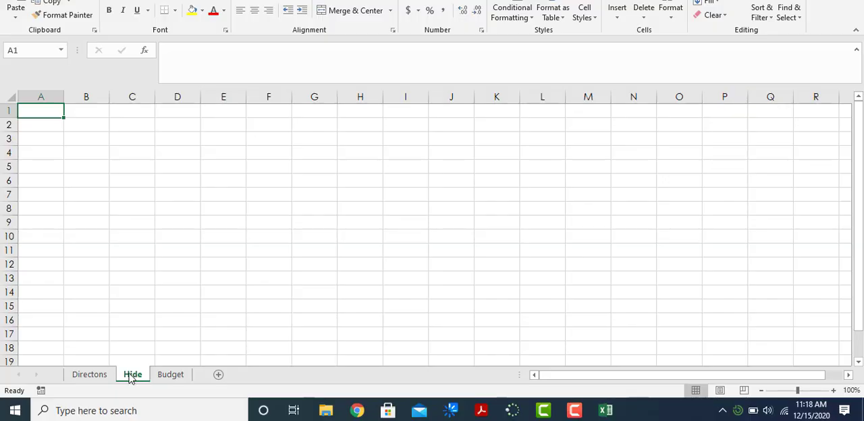
{"action": "left_click_drag", "start_coordinate": [131, 375], "coordinate": [199, 377]}
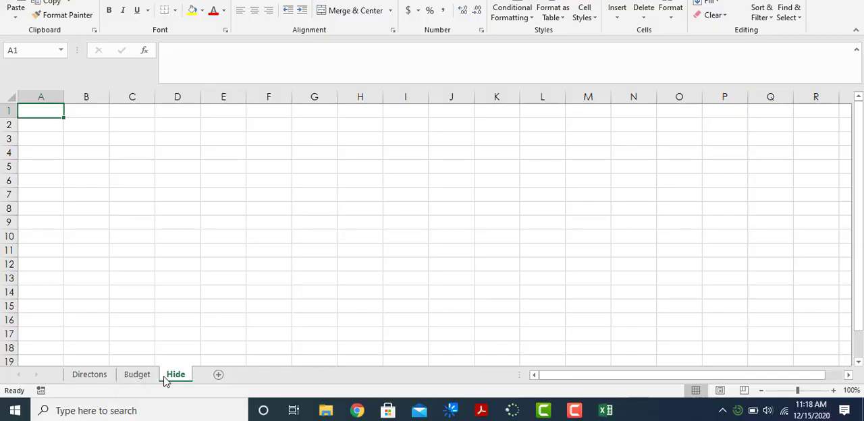
{"action": "left_click", "coordinate": [103, 378]}
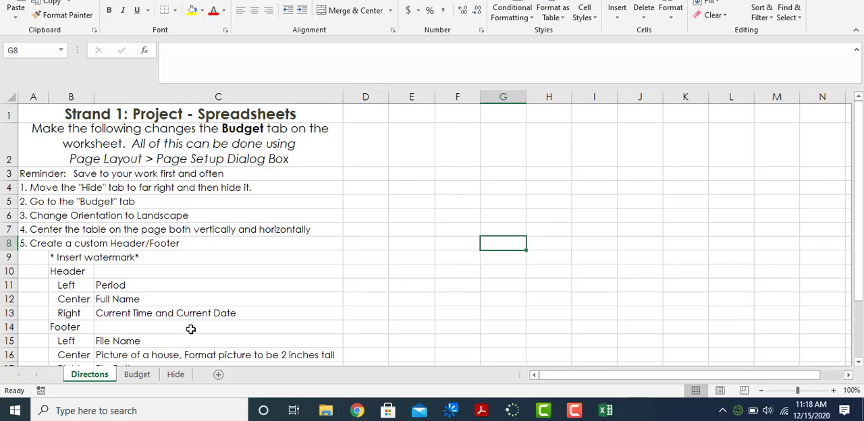
{"action": "left_click", "coordinate": [176, 376]}
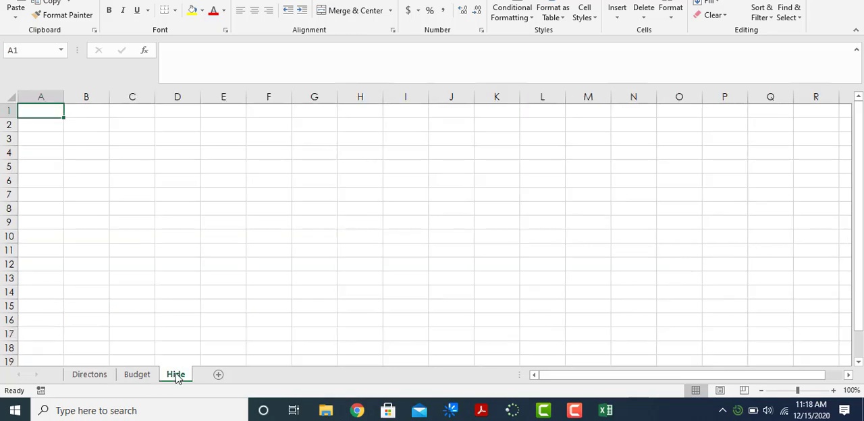
{"action": "right_click", "coordinate": [177, 377]}
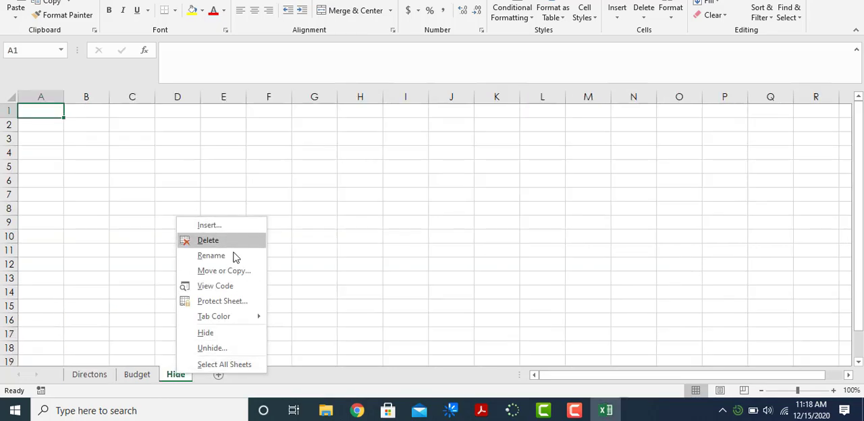
{"action": "left_click", "coordinate": [223, 333]}
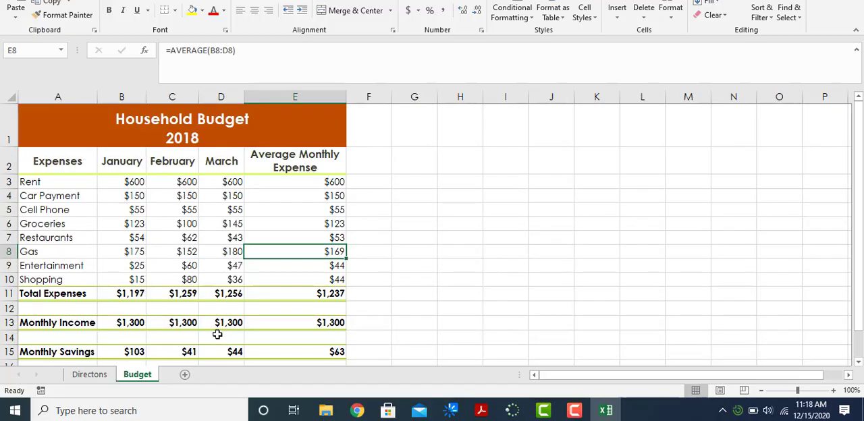
- Check the remaining directions and set the Budget worksheet's page orientation to Landscape
{"action": "left_click", "coordinate": [105, 381]}
{"action": "scroll", "coordinate": [71, 237], "scroll_direction": "down", "scroll_amount": 1}
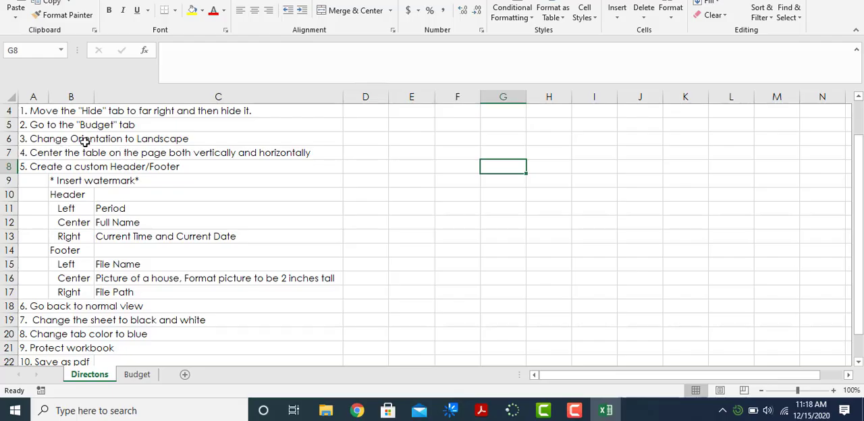
{"action": "left_click", "coordinate": [137, 374]}
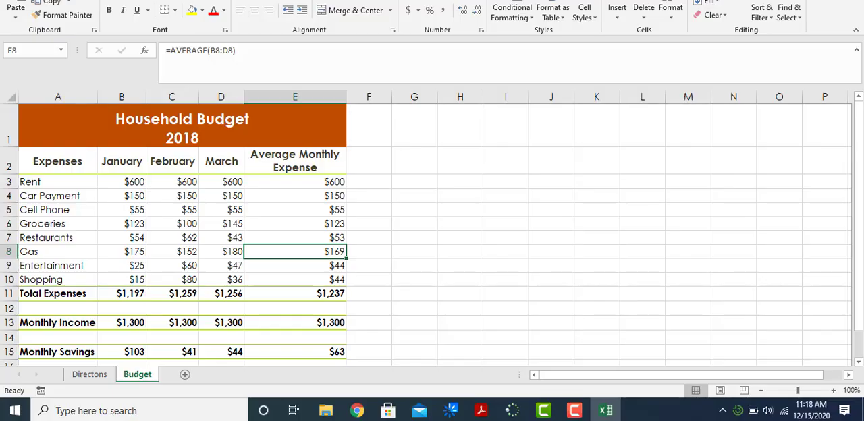
{"action": "key", "text": "alt+p"}
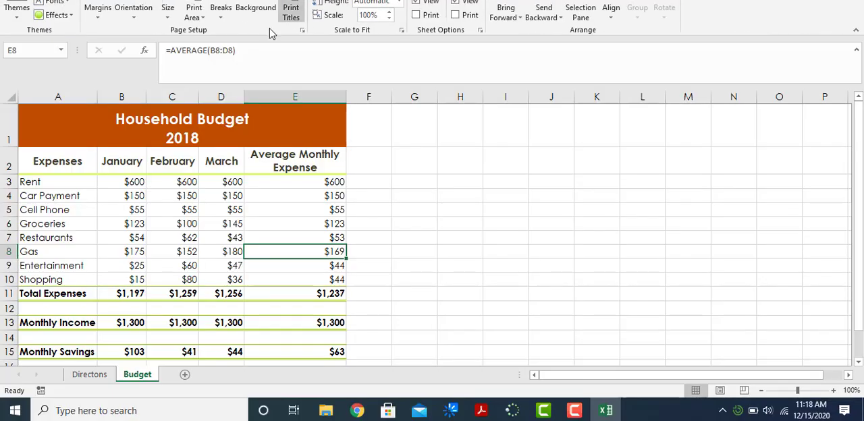
{"action": "left_click", "coordinate": [144, 19]}
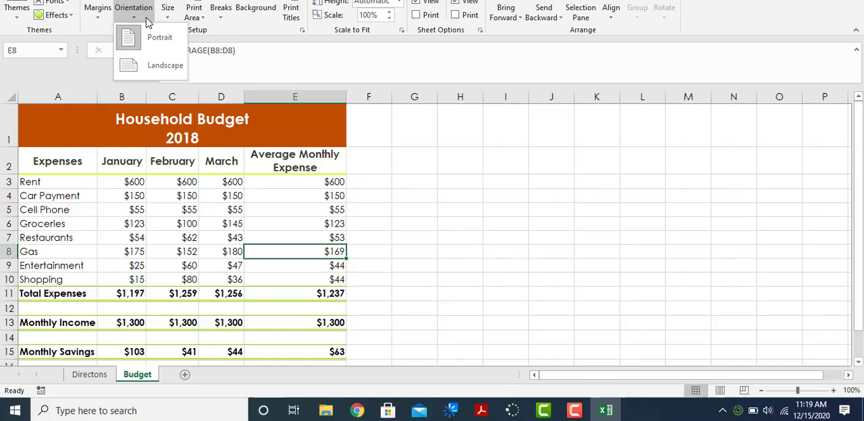
{"action": "left_click", "coordinate": [164, 68]}
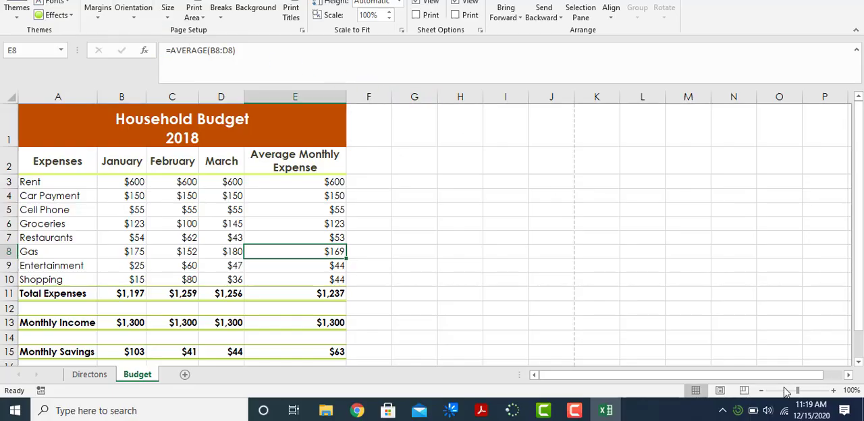
- Switch the Budget worksheet to Portrait orientation and check how its page breaks divide the sheet
{"action": "left_click", "coordinate": [134, 11]}
{"action": "left_click", "coordinate": [154, 40]}
{"action": "left_click", "coordinate": [762, 391]}
{"action": "left_click", "coordinate": [761, 392]}
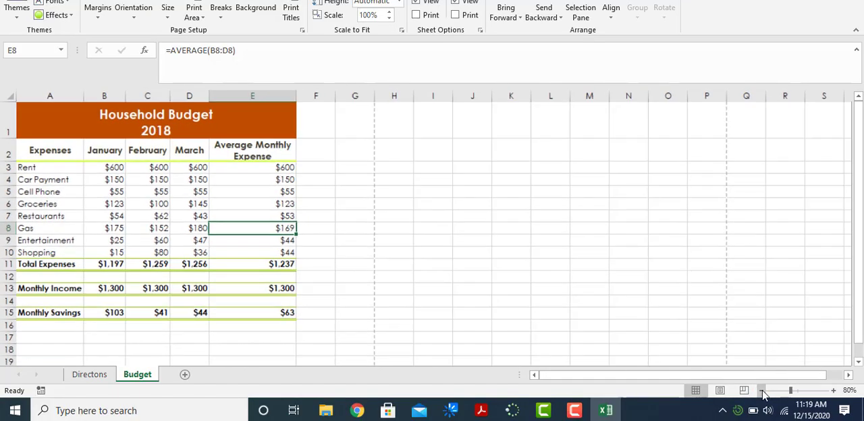
{"action": "left_click", "coordinate": [762, 391]}
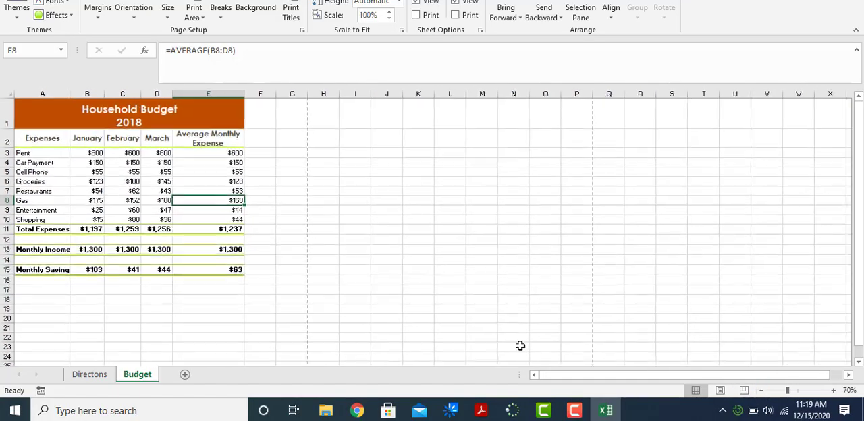
{"action": "left_click", "coordinate": [761, 391]}
{"action": "left_click", "coordinate": [761, 391]}
{"action": "left_click", "coordinate": [761, 391]}
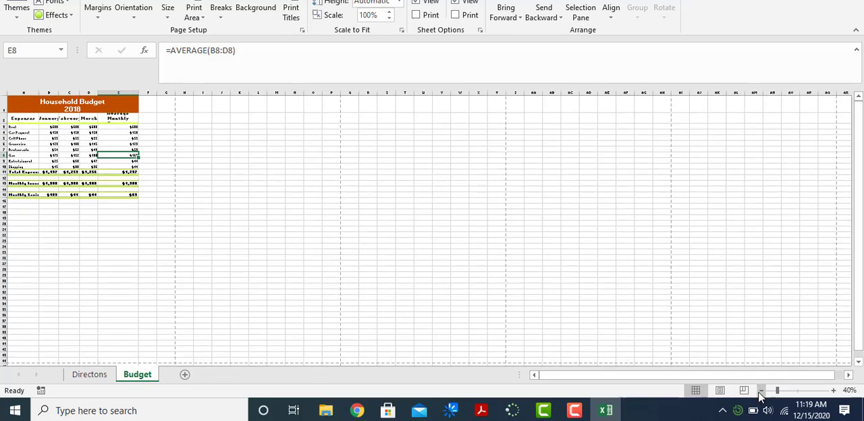
{"action": "left_click", "coordinate": [760, 391]}
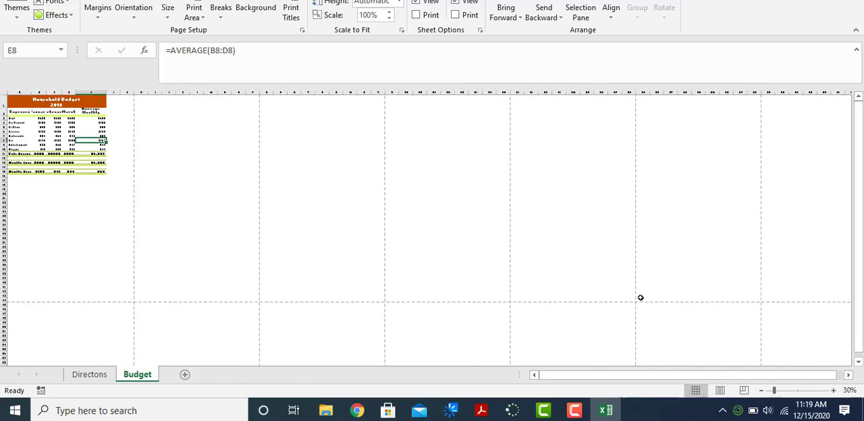
- Set the Budget worksheet's orientation back to Landscape and compare the page breaks
{"action": "left_click", "coordinate": [133, 11]}
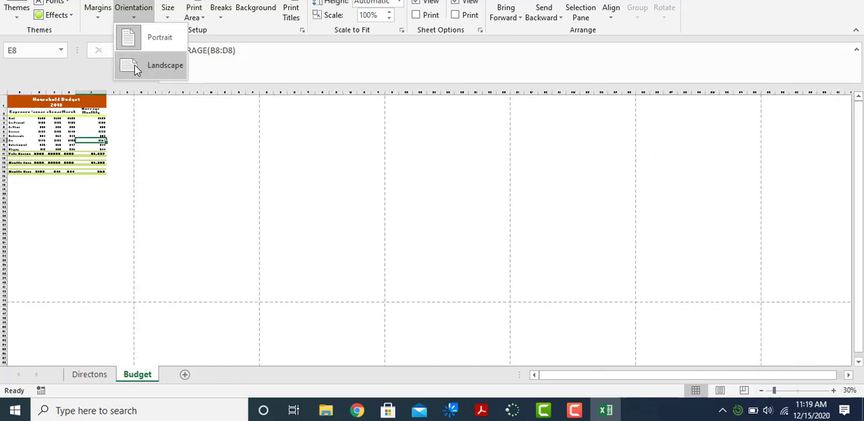
{"action": "left_click", "coordinate": [165, 65]}
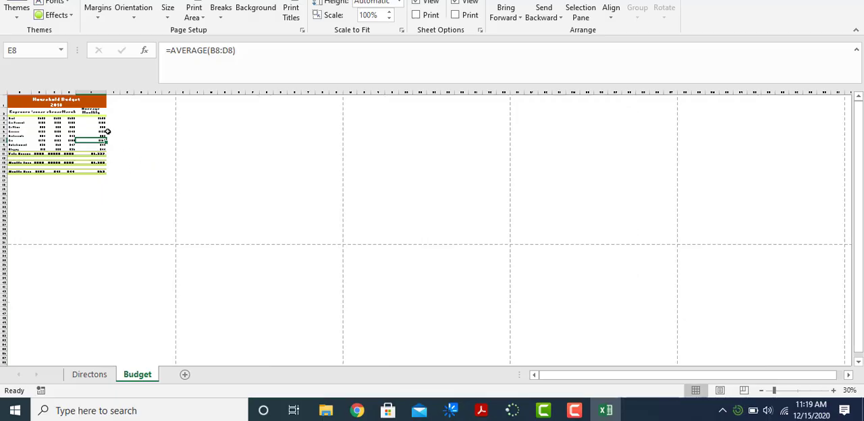
{"action": "left_click", "coordinate": [834, 390]}
{"action": "left_click", "coordinate": [834, 391]}
{"action": "left_click", "coordinate": [833, 390]}
{"action": "left_click", "coordinate": [834, 390]}
{"action": "left_click", "coordinate": [834, 391]}
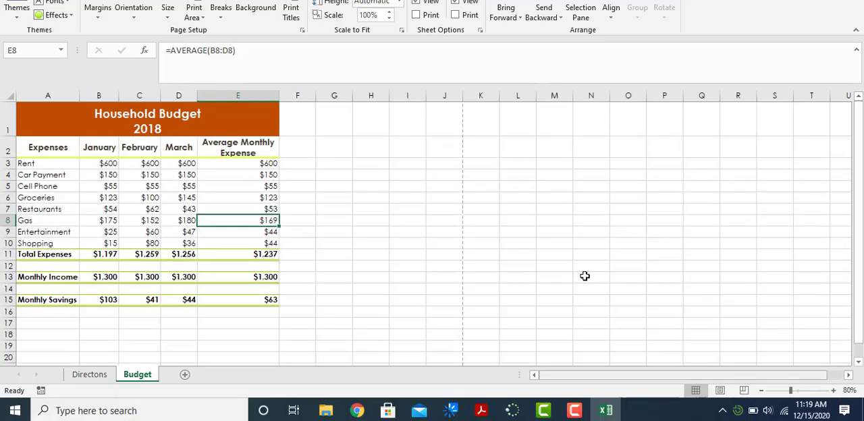
{"action": "left_click", "coordinate": [88, 377]}
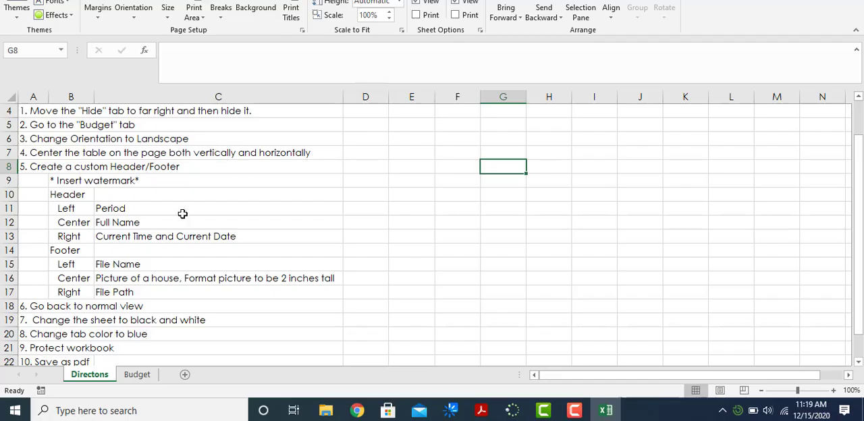
{"action": "left_click", "coordinate": [135, 377]}
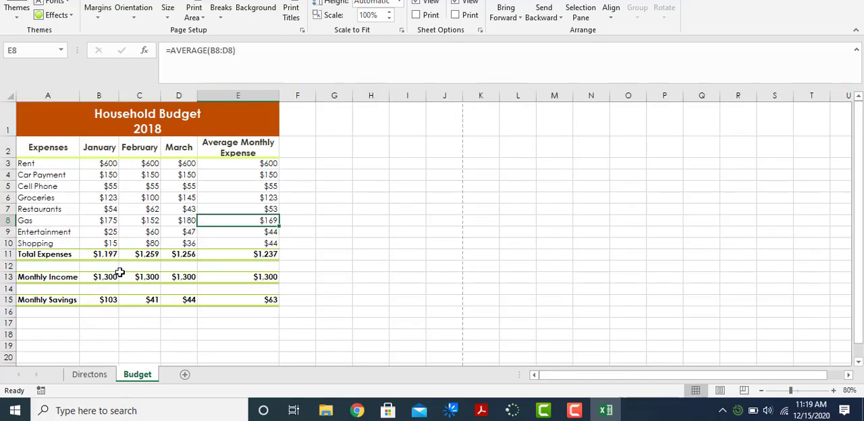
{"action": "left_click", "coordinate": [42, 108]}
{"action": "left_click_drag", "start_coordinate": [78, 137], "coordinate": [180, 304]}
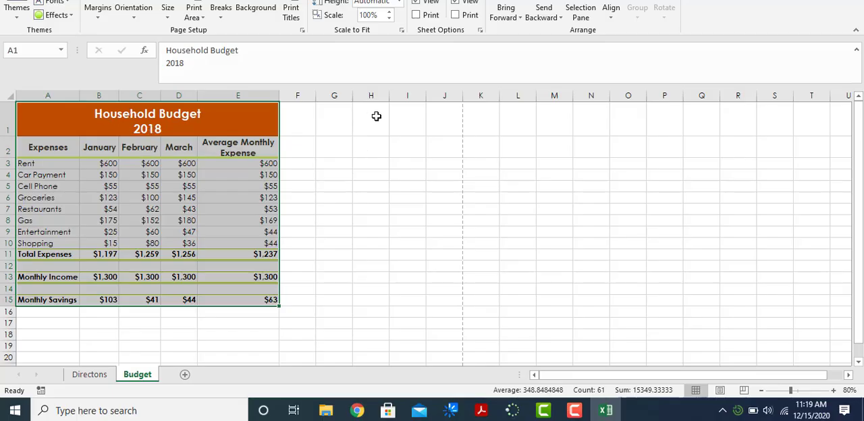
{"action": "left_click", "coordinate": [375, 116]}
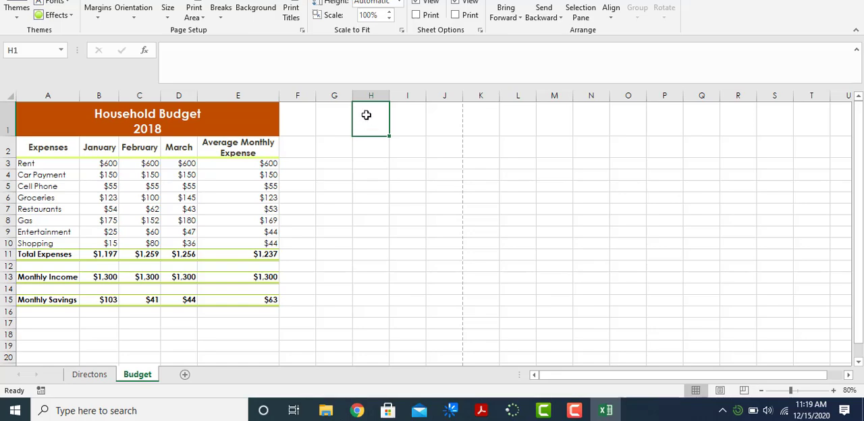
{"action": "left_click", "coordinate": [450, 53]}
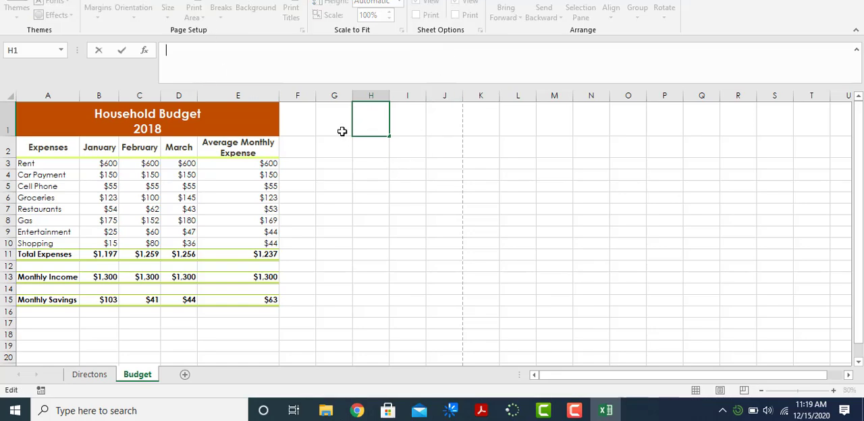
{"action": "left_click", "coordinate": [407, 174]}
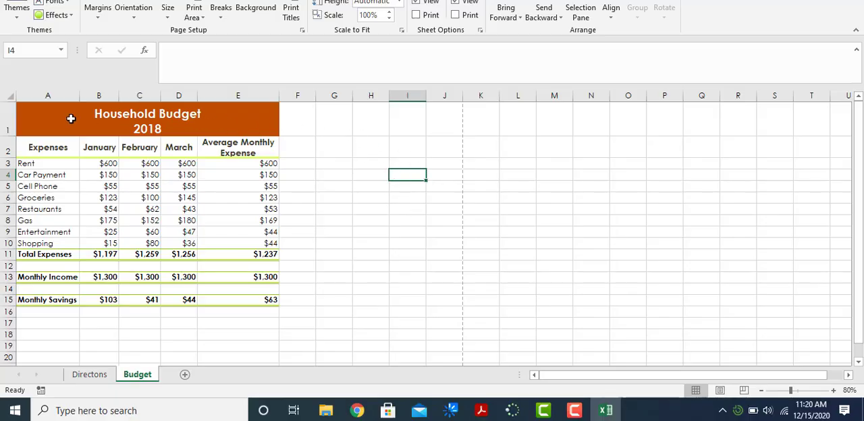
- Select the whole Household Budget table, A1 through E15, and open the custom margin settings
{"action": "left_click", "coordinate": [50, 118]}
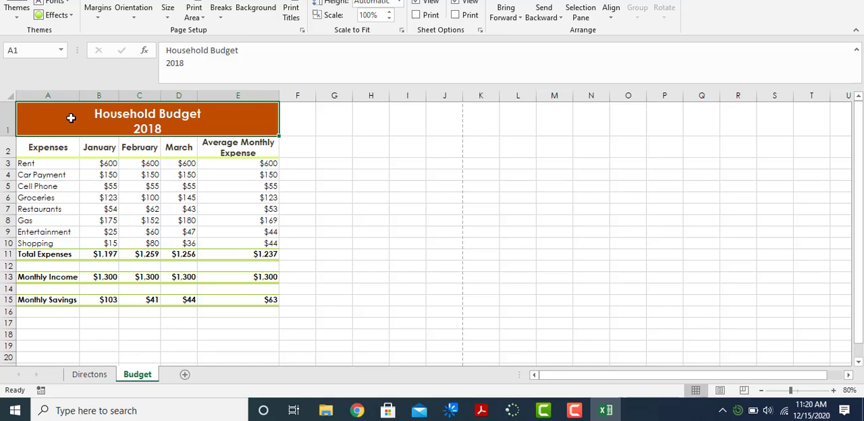
{"action": "left_click_drag", "start_coordinate": [71, 118], "coordinate": [202, 300]}
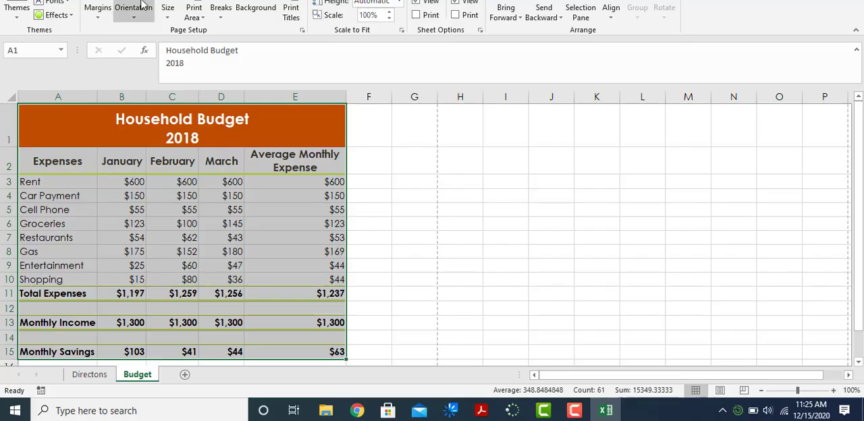
{"action": "left_click", "coordinate": [97, 21]}
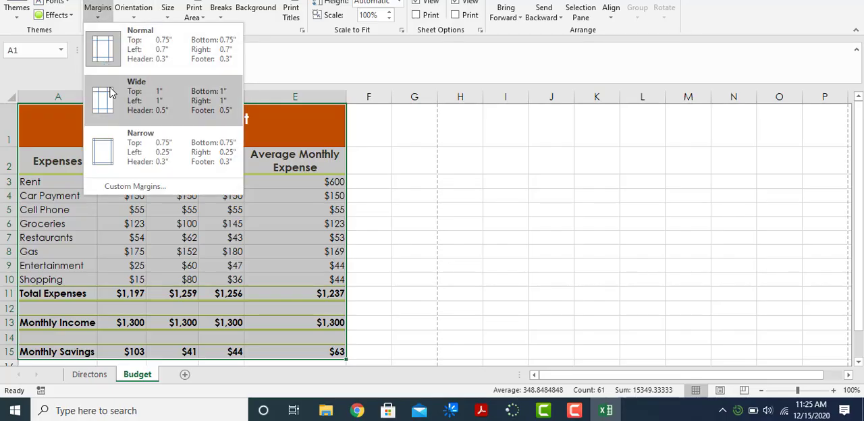
{"action": "left_click", "coordinate": [139, 189]}
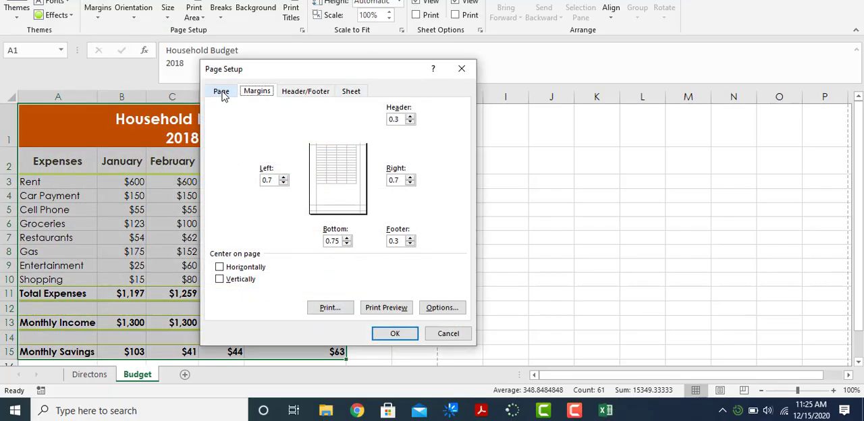
- Look through the page setup options, center the Budget sheet on the page horizontally and vertically, and check the print preview
{"action": "left_click", "coordinate": [222, 94]}
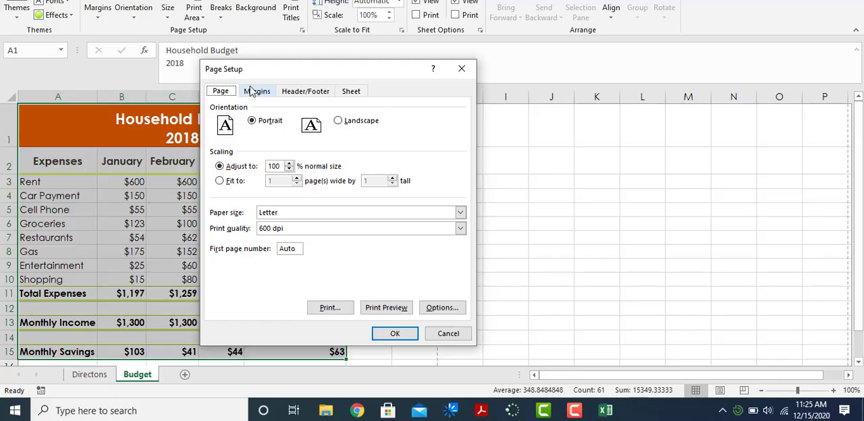
{"action": "left_click", "coordinate": [256, 93]}
{"action": "left_click", "coordinate": [306, 92]}
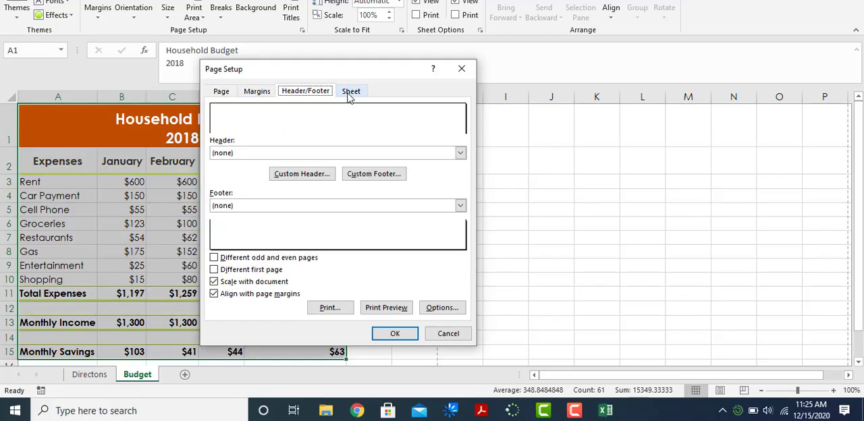
{"action": "left_click", "coordinate": [350, 93]}
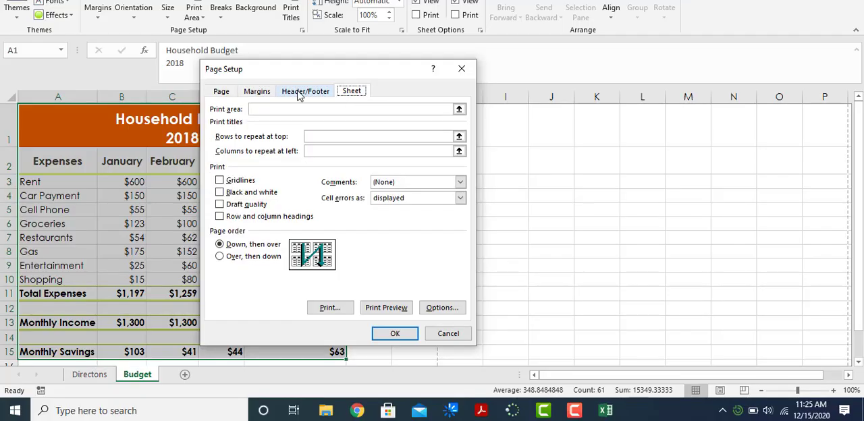
{"action": "left_click", "coordinate": [259, 95]}
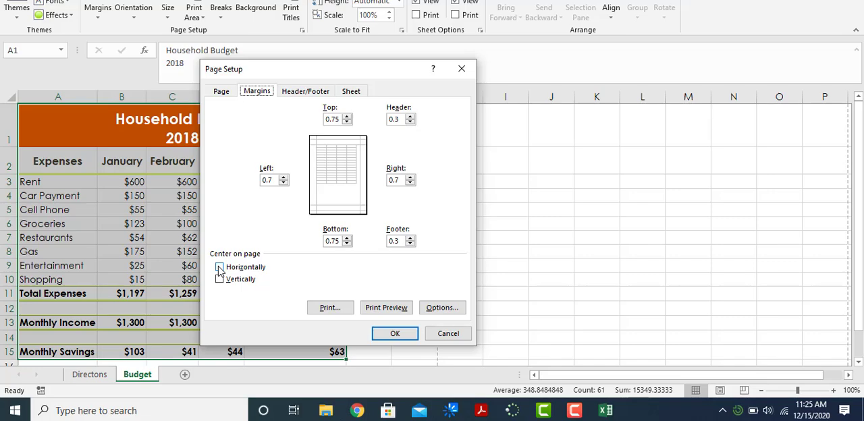
{"action": "left_click", "coordinate": [220, 268]}
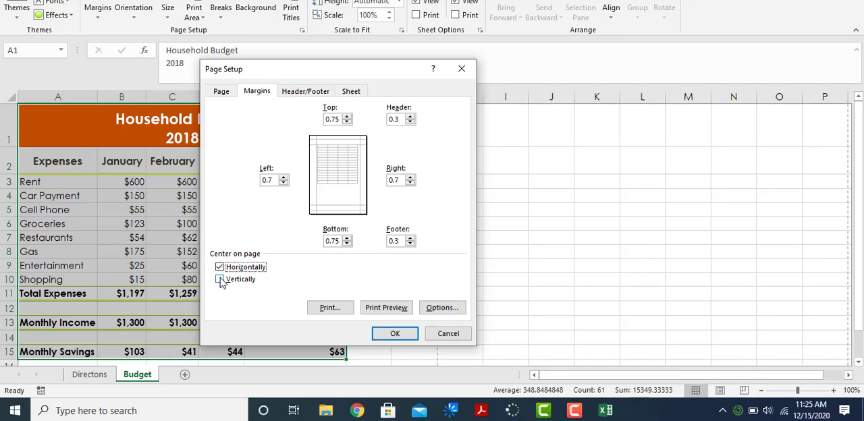
{"action": "left_click", "coordinate": [220, 280]}
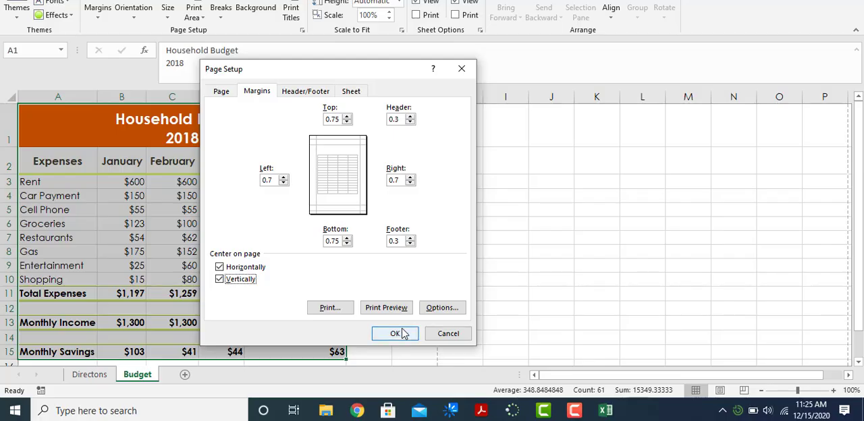
{"action": "left_click", "coordinate": [402, 308]}
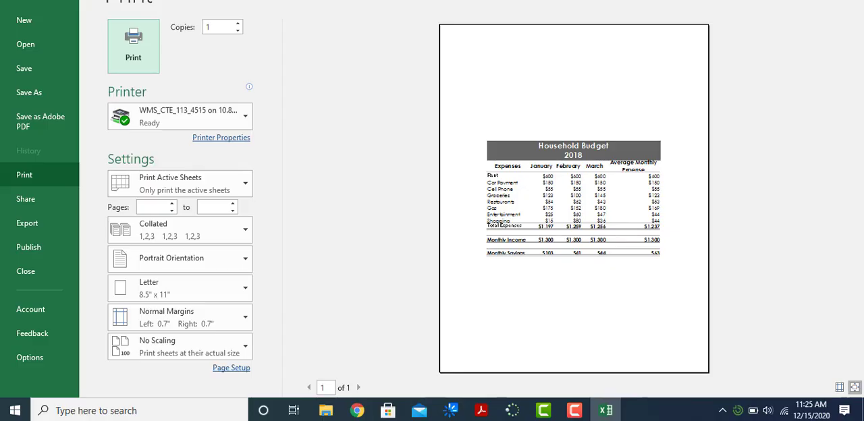
{"action": "key", "text": "Escape"}
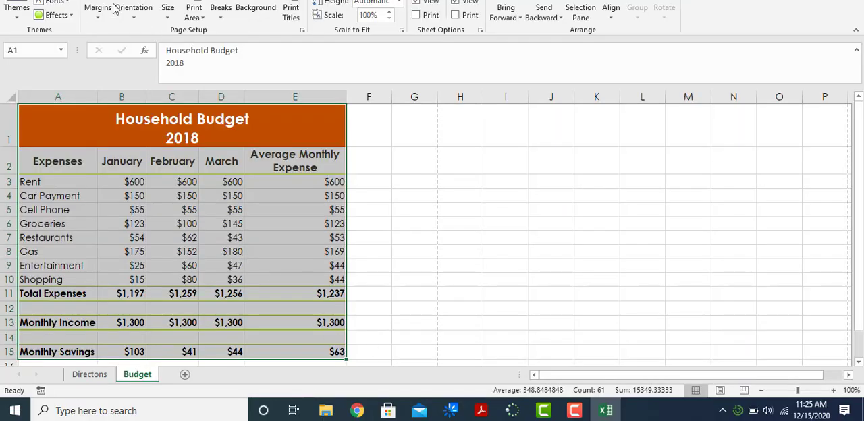
- Reopen the custom margin settings and confirm both horizontal and vertical centering for the Budget sheet
{"action": "left_click", "coordinate": [101, 25]}
{"action": "left_click", "coordinate": [117, 185]}
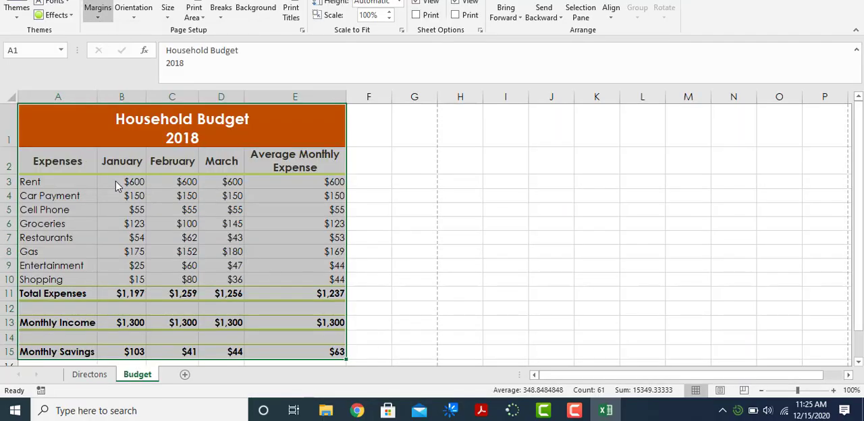
{"action": "left_click", "coordinate": [219, 266]}
{"action": "left_click", "coordinate": [219, 279]}
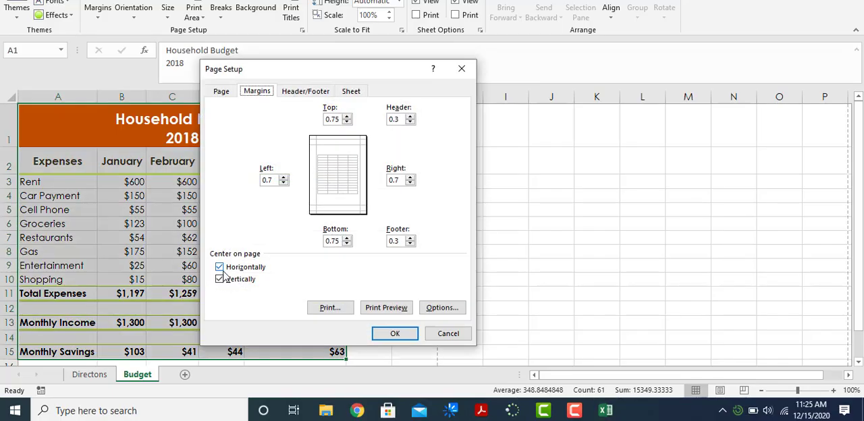
{"action": "left_click", "coordinate": [393, 342]}
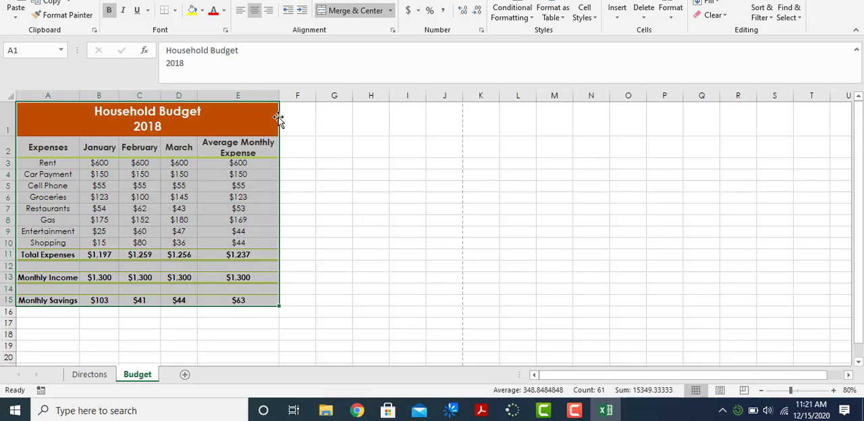
- Try to move the Household Budget table to start at D2 and back to A1, and undo the move
{"action": "left_click_drag", "start_coordinate": [278, 117], "coordinate": [389, 162]}
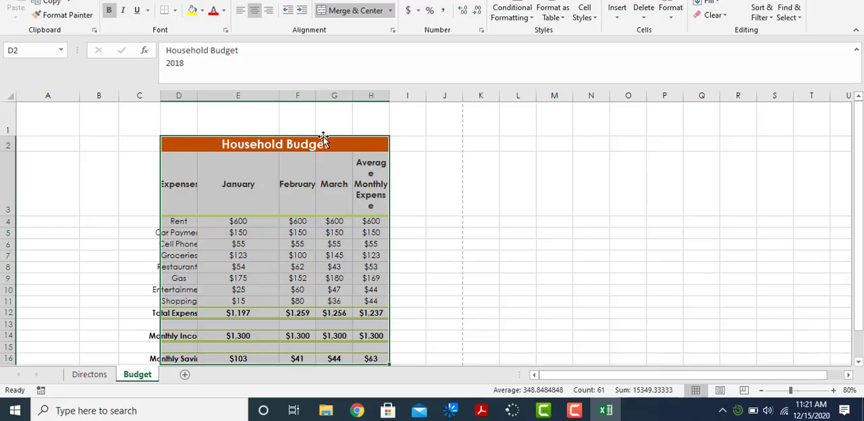
{"action": "left_click_drag", "start_coordinate": [323, 136], "coordinate": [180, 130]}
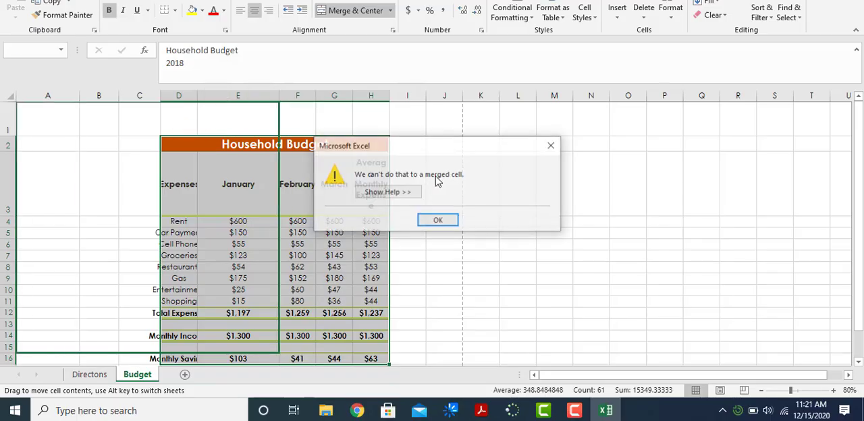
{"action": "left_click", "coordinate": [438, 221]}
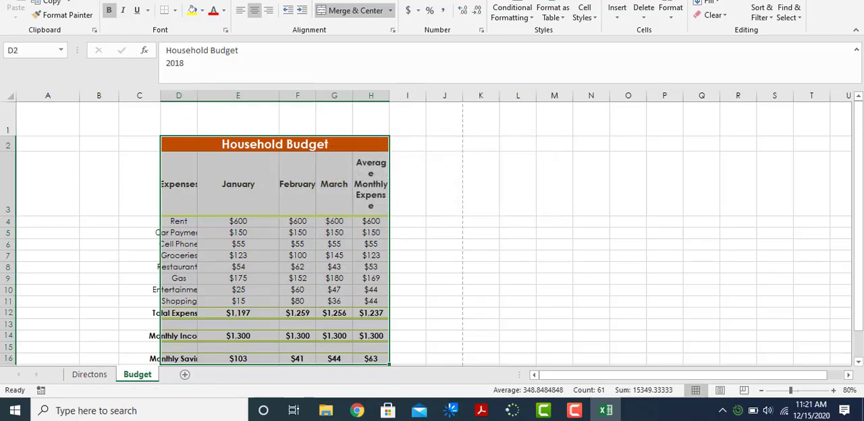
{"action": "key", "text": "ctrl+z"}
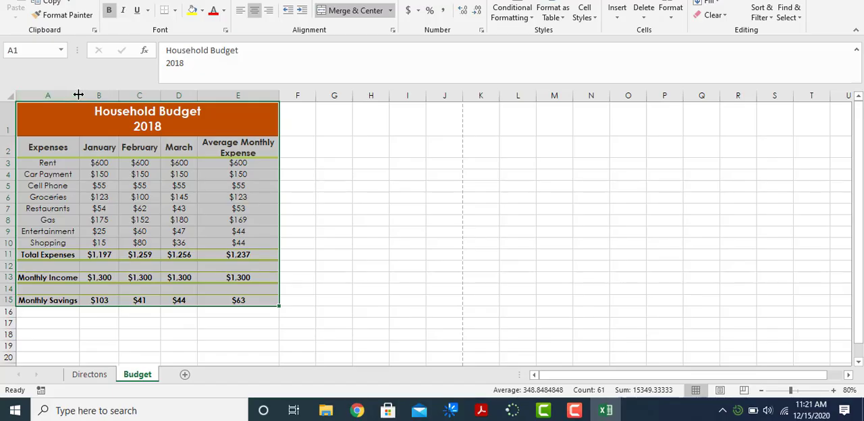
- Try widening column A slightly and adjusting the heights of rows 1 and 4 on the Budget sheet
{"action": "mouse_move", "coordinate": [79, 95]}
{"action": "left_mouse_down"}
{"action": "mouse_move", "coordinate": [155, 98]}
{"action": "mouse_move", "coordinate": [83, 97]}
{"action": "left_mouse_up"}
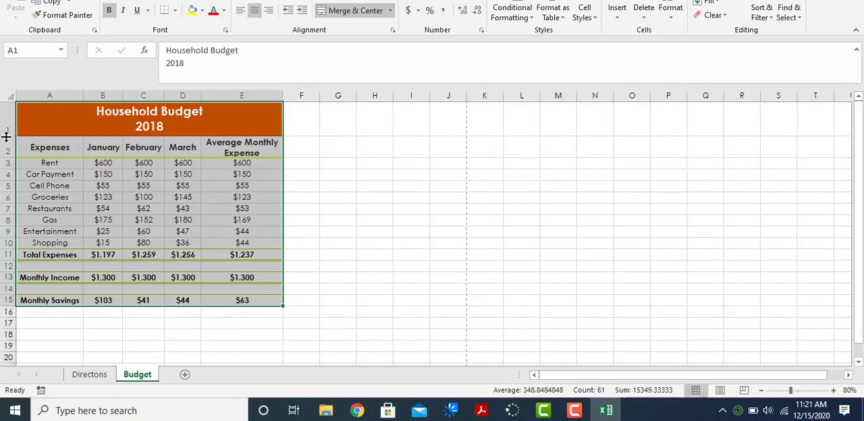
{"action": "left_click_drag", "start_coordinate": [8, 124], "coordinate": [5, 142]}
{"action": "left_click_drag", "start_coordinate": [9, 180], "coordinate": [11, 172]}
- Review the custom header/footer directions on the Directons sheet and select A8 through C13
{"action": "left_click", "coordinate": [91, 375]}
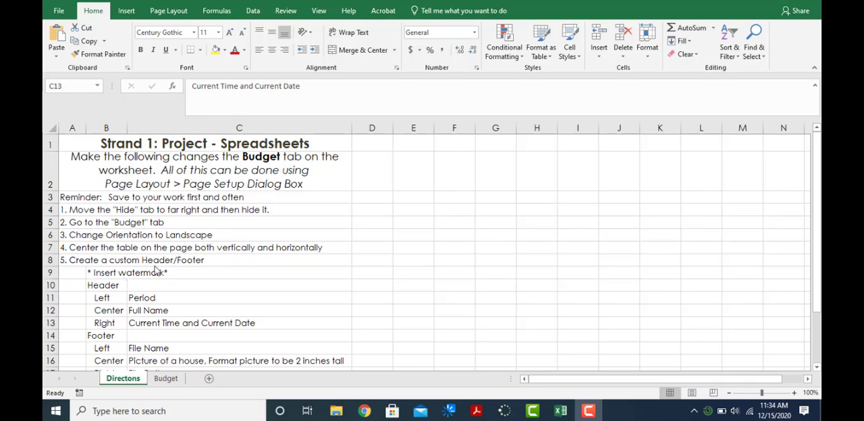
{"action": "scroll", "coordinate": [151, 280], "scroll_direction": "down", "scroll_amount": 3}
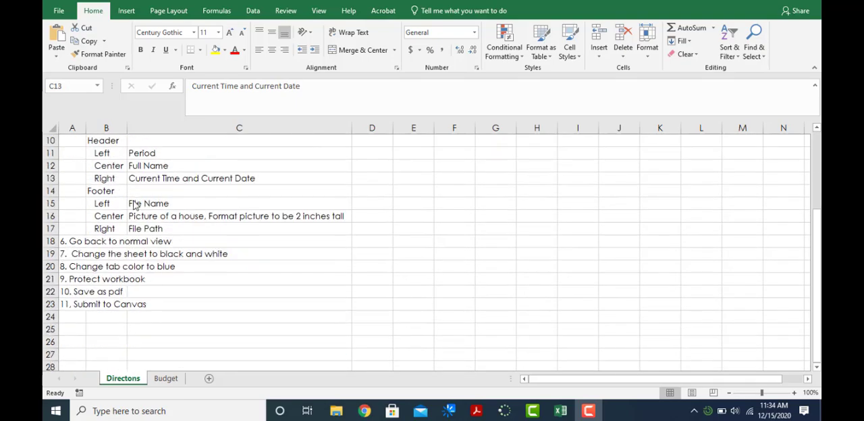
{"action": "scroll", "coordinate": [135, 252], "scroll_direction": "up", "scroll_amount": 3}
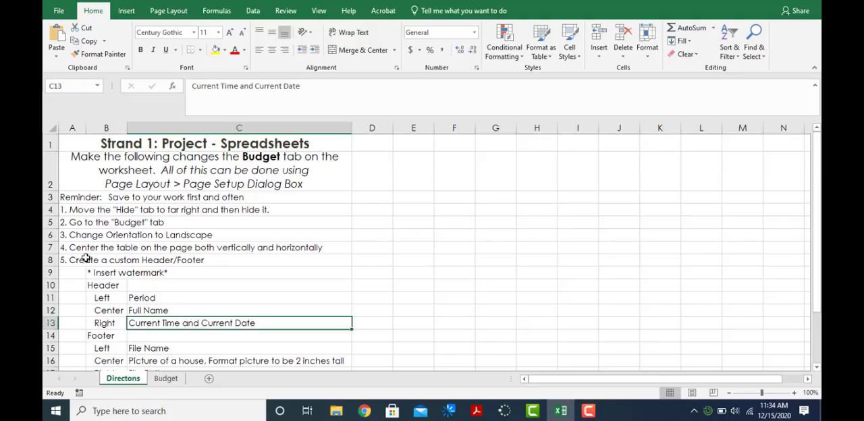
{"action": "mouse_move", "coordinate": [86, 258]}
{"action": "left_mouse_down"}
{"action": "mouse_move", "coordinate": [169, 311]}
{"action": "mouse_move", "coordinate": [205, 321]}
{"action": "left_mouse_up"}
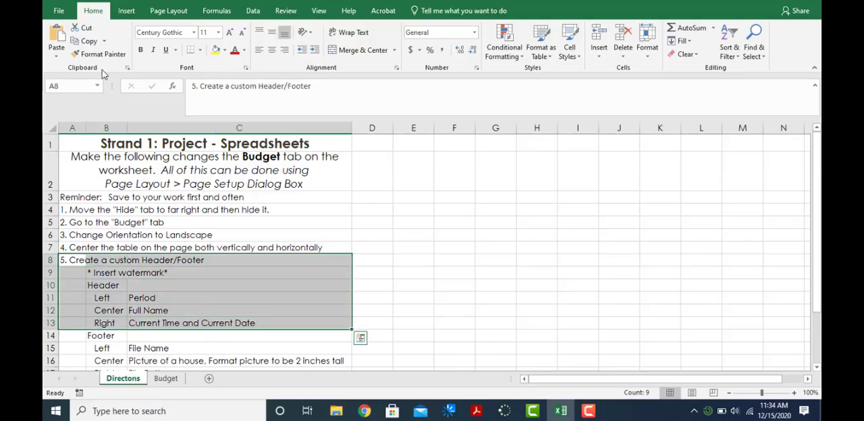
- Insert a header and footer on the Directons sheet, opening its header for editing
{"action": "left_click", "coordinate": [125, 12]}
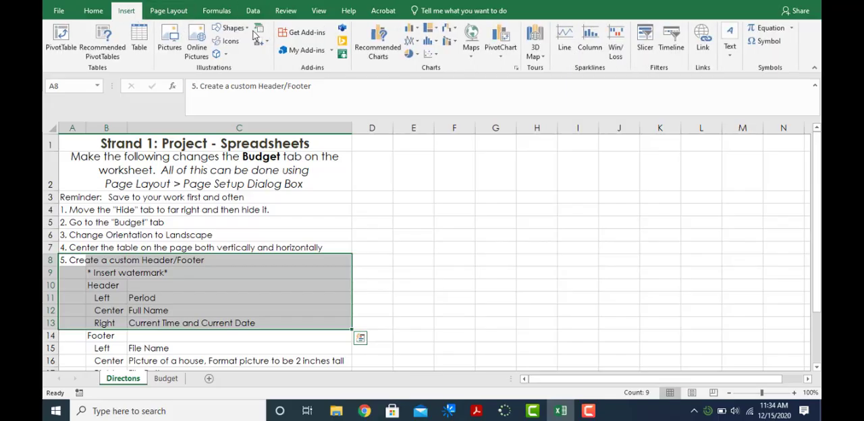
{"action": "left_click", "coordinate": [734, 59]}
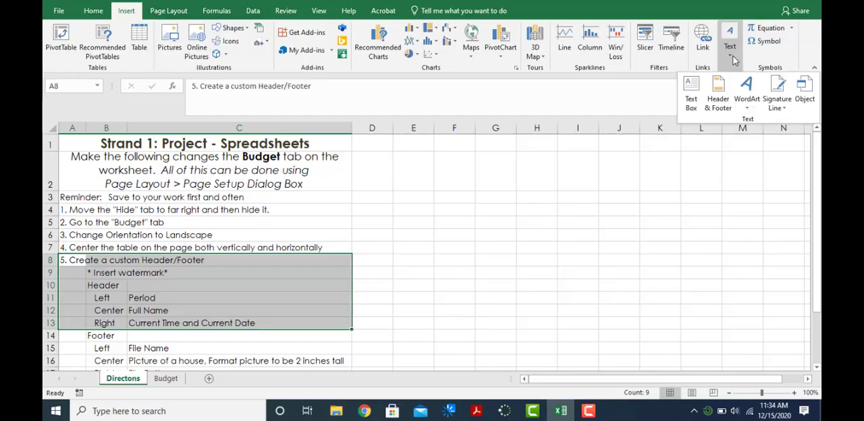
{"action": "left_click", "coordinate": [718, 103]}
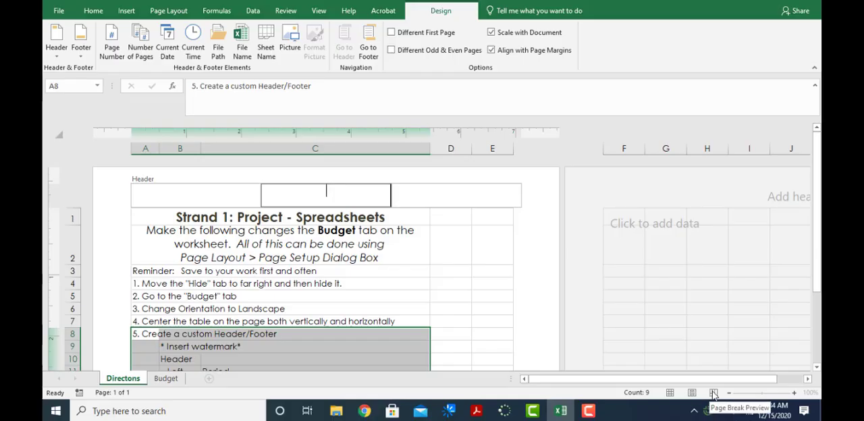
- Compare the available workbook view options while editing the Directons sheet's left header section and while a worksheet cell is selected
{"action": "left_click", "coordinate": [319, 11]}
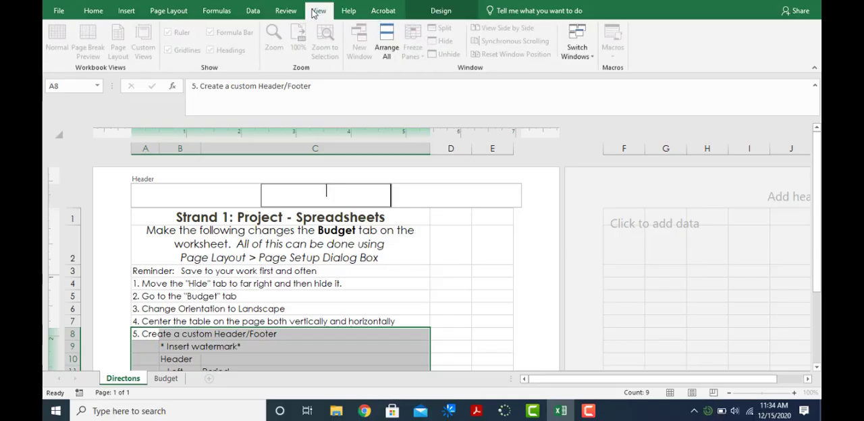
{"action": "left_click", "coordinate": [233, 199]}
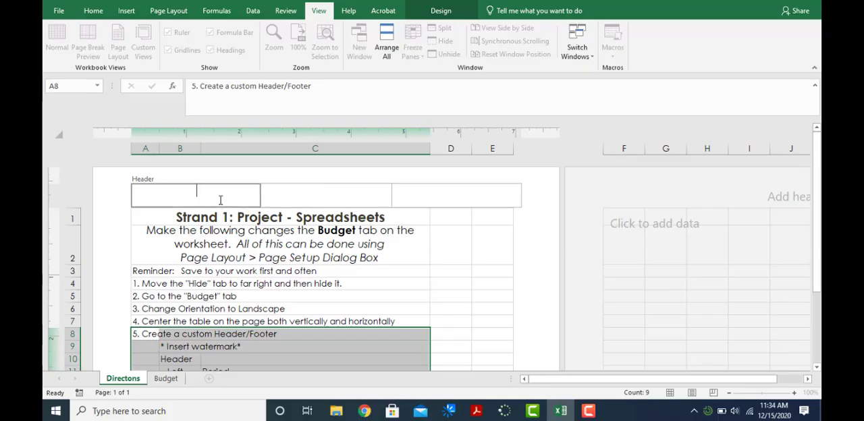
{"action": "left_click", "coordinate": [432, 251]}
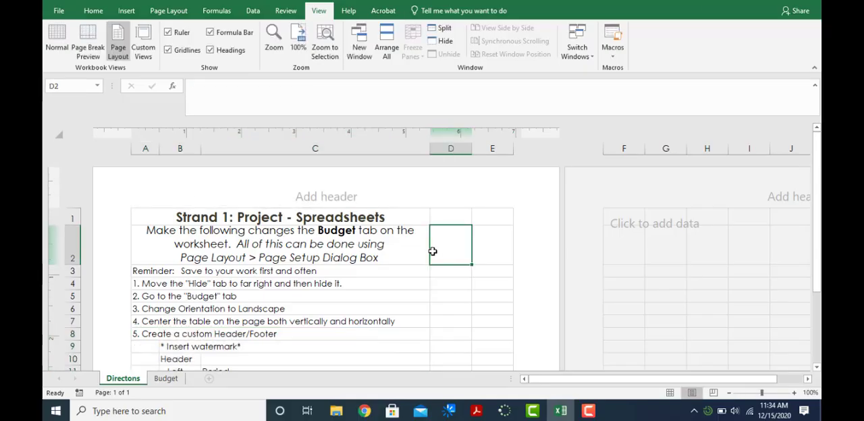
{"action": "left_click", "coordinate": [194, 192]}
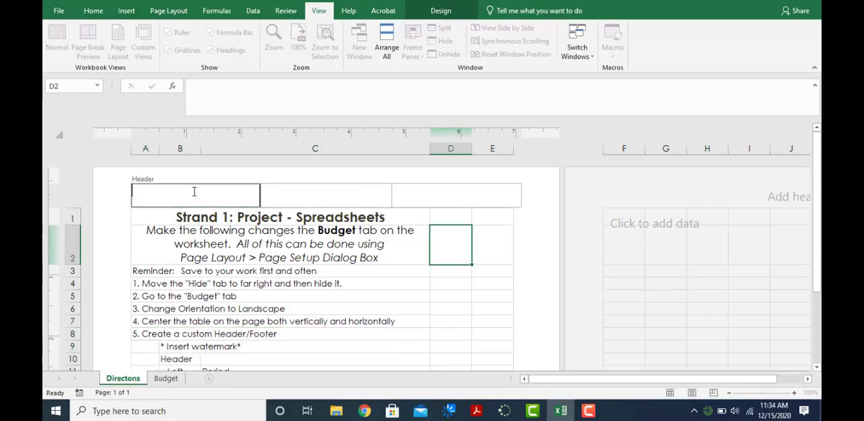
{"action": "left_click", "coordinate": [433, 237]}
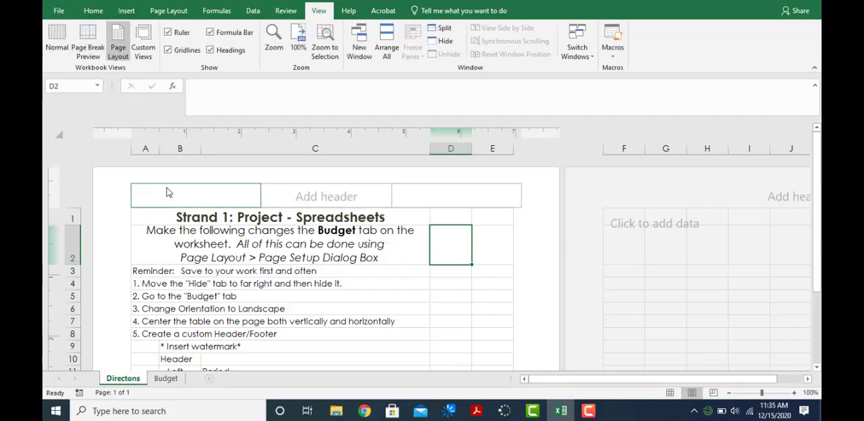
{"action": "left_click", "coordinate": [168, 193]}
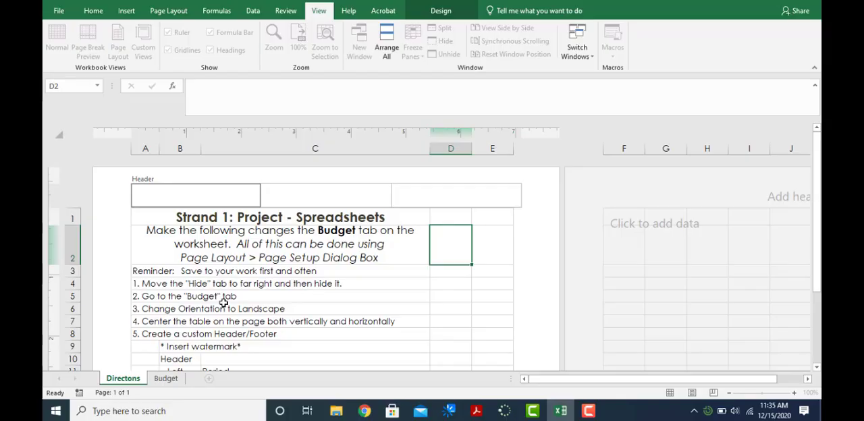
- Check the Budget worksheet's view and return the Directons sheet to Normal view
{"action": "left_click", "coordinate": [163, 380]}
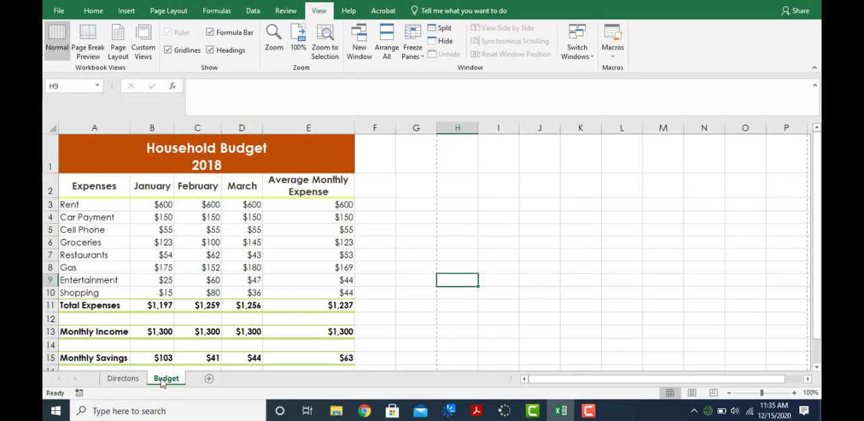
{"action": "left_click", "coordinate": [132, 378]}
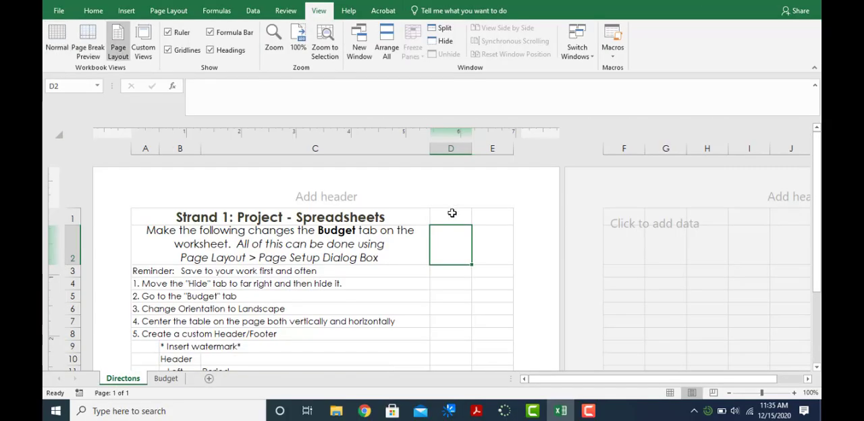
{"action": "left_click", "coordinate": [125, 12]}
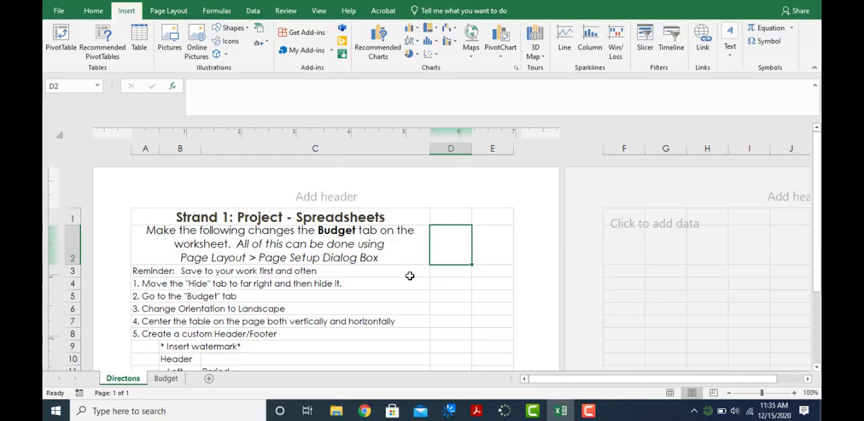
{"action": "left_click", "coordinate": [318, 11]}
{"action": "left_click", "coordinate": [57, 40]}
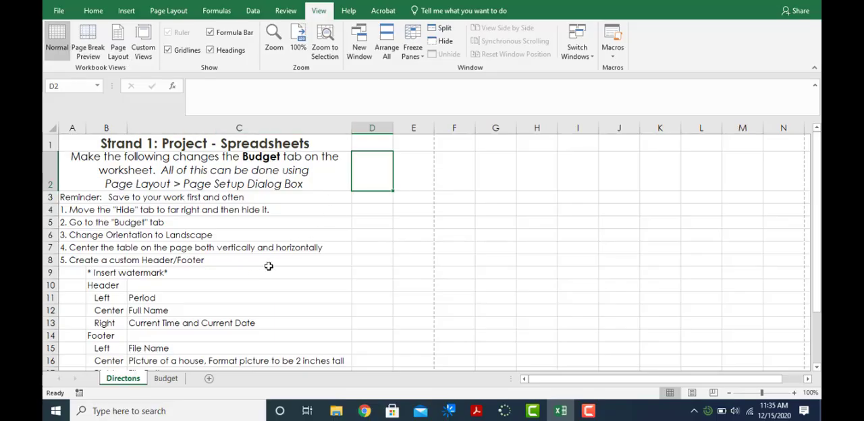
- Insert a header and footer on the Budget sheet
{"action": "left_click", "coordinate": [168, 379]}
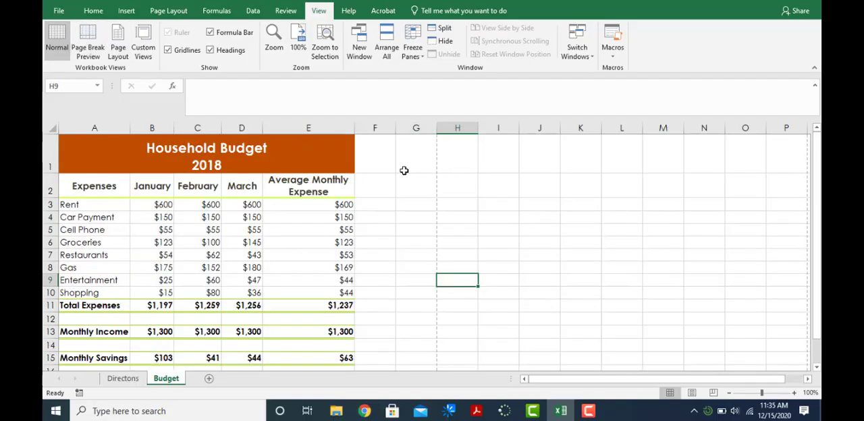
{"action": "left_click", "coordinate": [125, 11]}
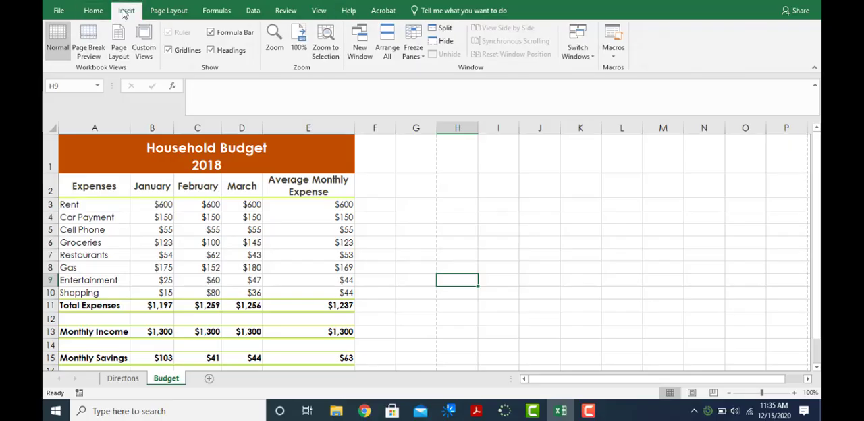
{"action": "left_click", "coordinate": [730, 40]}
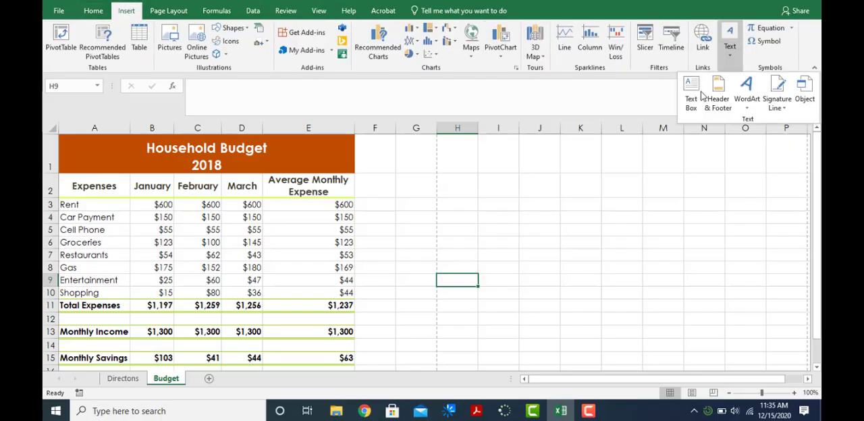
{"action": "left_click", "coordinate": [714, 101]}
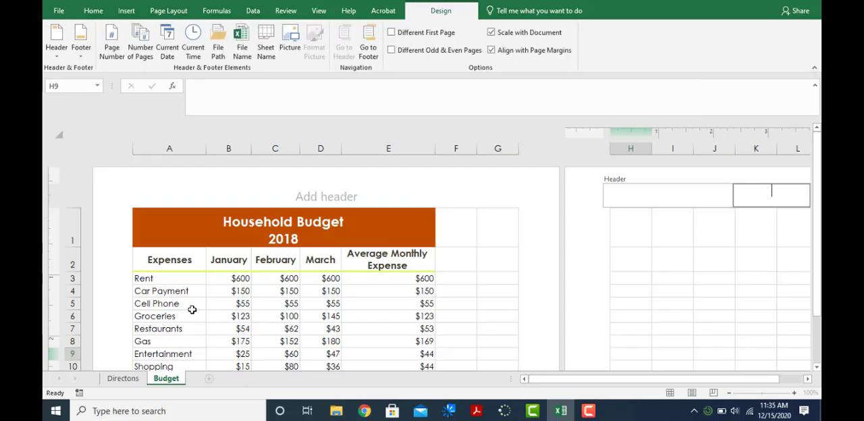
- Check the header directions on the Directons sheet and enter A1 as the period in the Budget sheet's left header section
{"action": "left_click", "coordinate": [192, 200]}
{"action": "left_click", "coordinate": [123, 379]}
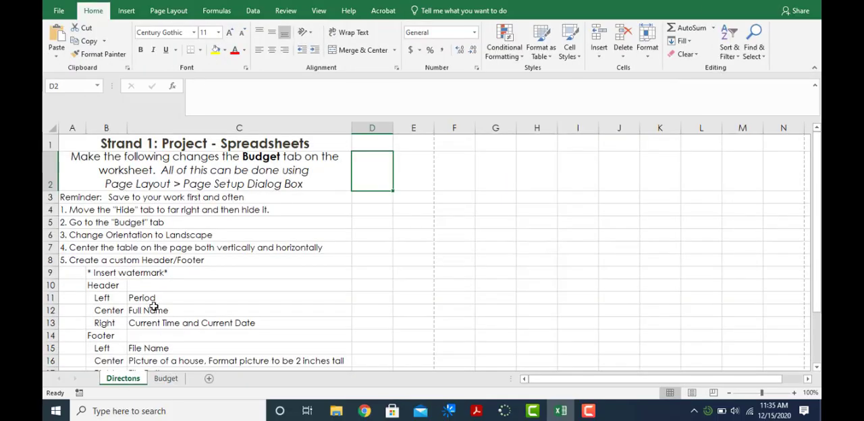
{"action": "left_click", "coordinate": [165, 378]}
{"action": "left_click", "coordinate": [172, 189]}
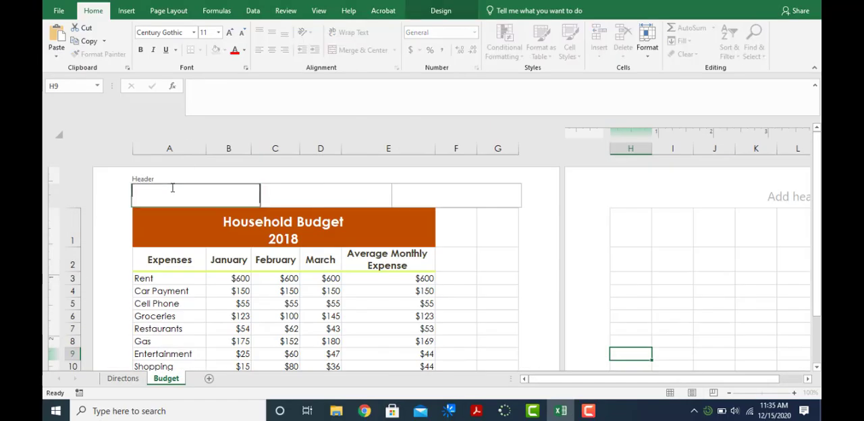
{"action": "type", "text": "A1"}
- Enter the person's name in the center header section of the Budget sheet
{"action": "left_click", "coordinate": [294, 194]}
{"action": "type", "text": "Mr. Bla,ke"}
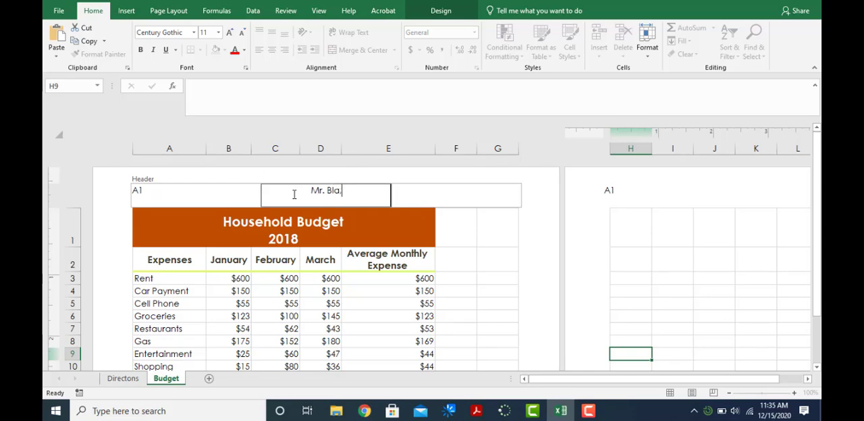
{"action": "key", "text": "BackSpace"}
{"action": "key", "text": "BackSpace"}
{"action": "key", "text": "BackSpace"}
{"action": "type", "text": "ke"}
- Check the directions and insert the current date and current time in the Budget sheet's right header section
{"action": "left_click", "coordinate": [123, 378]}
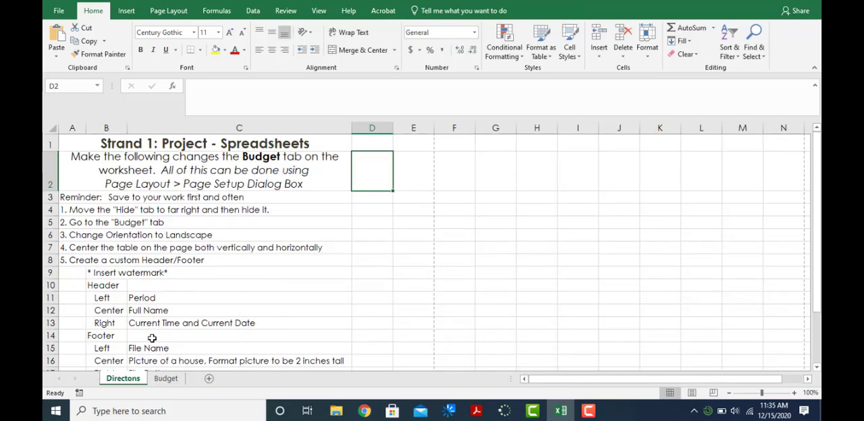
{"action": "left_click", "coordinate": [165, 378]}
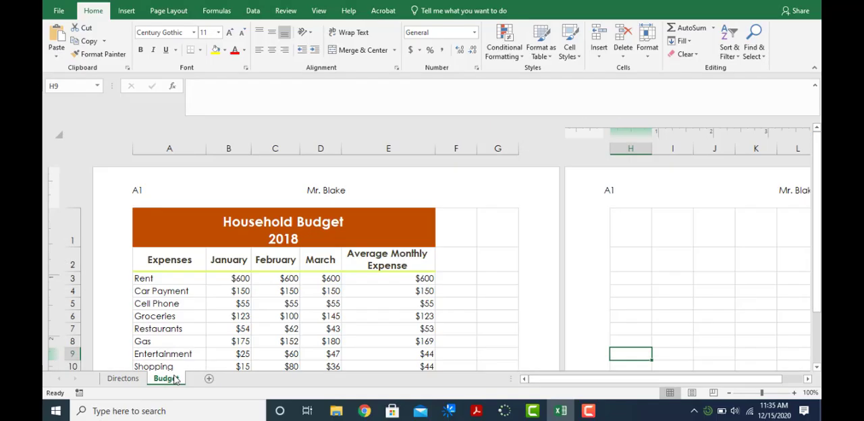
{"action": "left_click", "coordinate": [449, 201]}
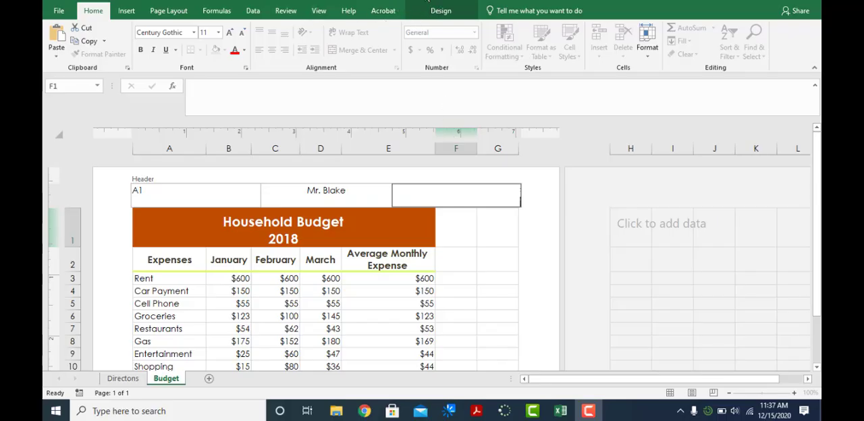
{"action": "left_click", "coordinate": [461, 13]}
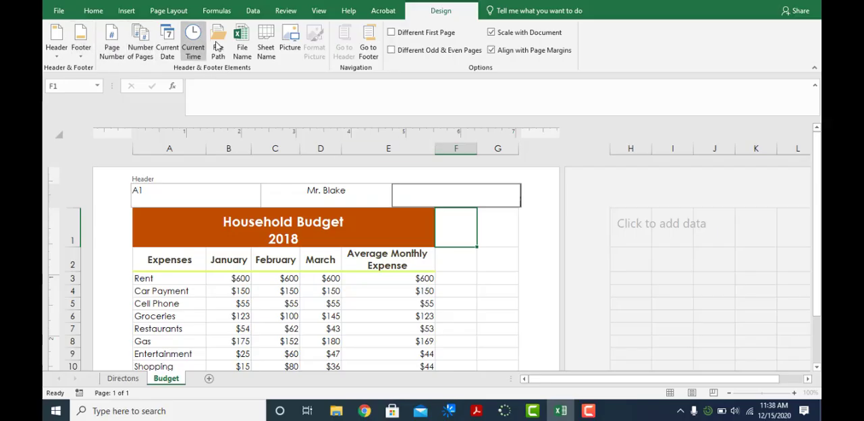
{"action": "left_click", "coordinate": [167, 54]}
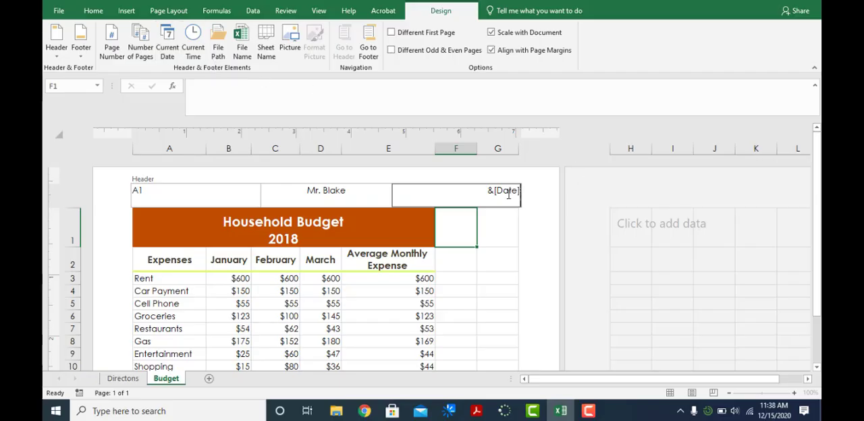
{"action": "left_click", "coordinate": [197, 51]}
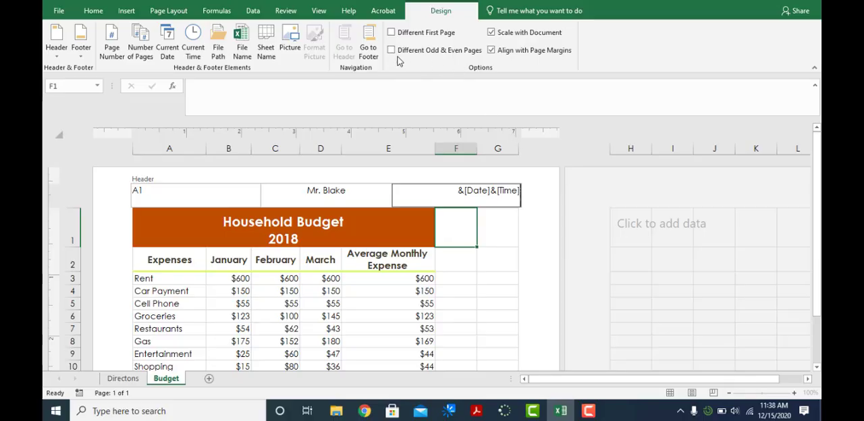
- Review the footer directions on the Directons sheet and locate the left footer section on the Budget sheet
{"action": "left_click", "coordinate": [122, 379]}
{"action": "scroll", "coordinate": [187, 326], "scroll_direction": "down", "scroll_amount": 1}
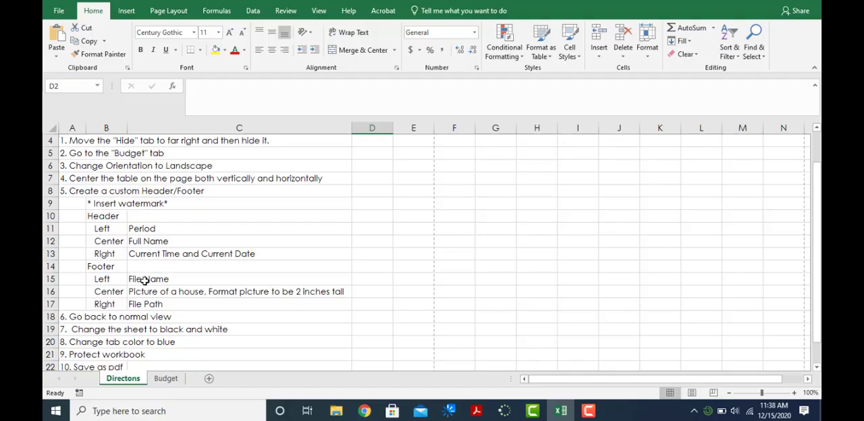
{"action": "left_click", "coordinate": [164, 379]}
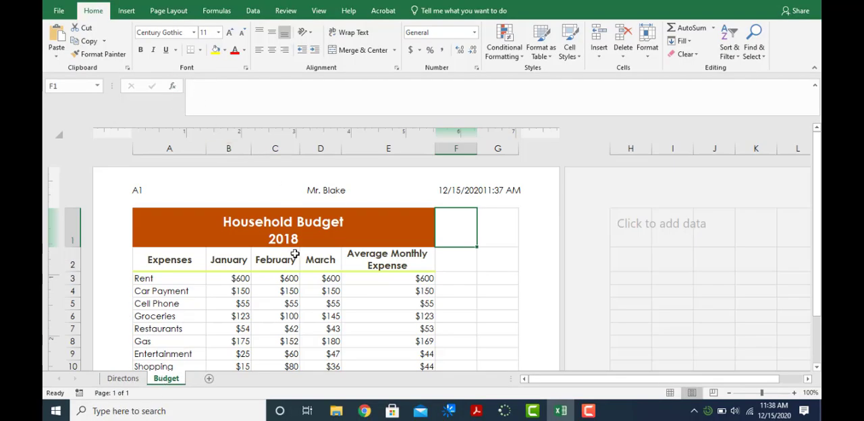
{"action": "scroll", "coordinate": [289, 277], "scroll_direction": "down", "scroll_amount": 5}
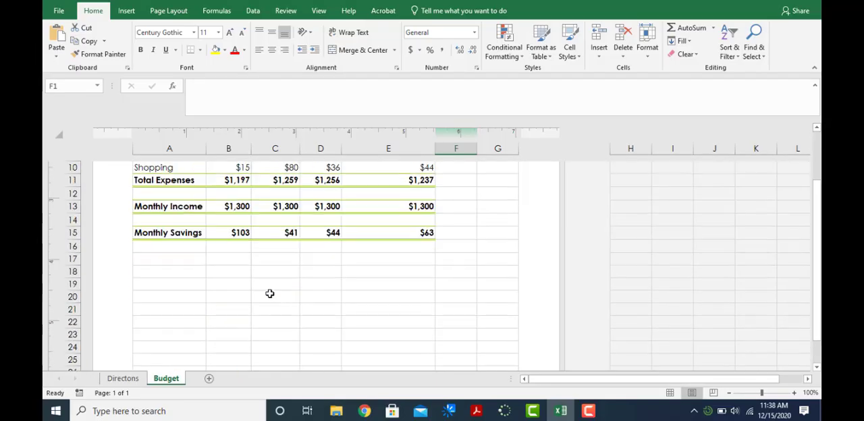
{"action": "scroll", "coordinate": [269, 293], "scroll_direction": "down", "scroll_amount": 1}
{"action": "left_click", "coordinate": [387, 329]}
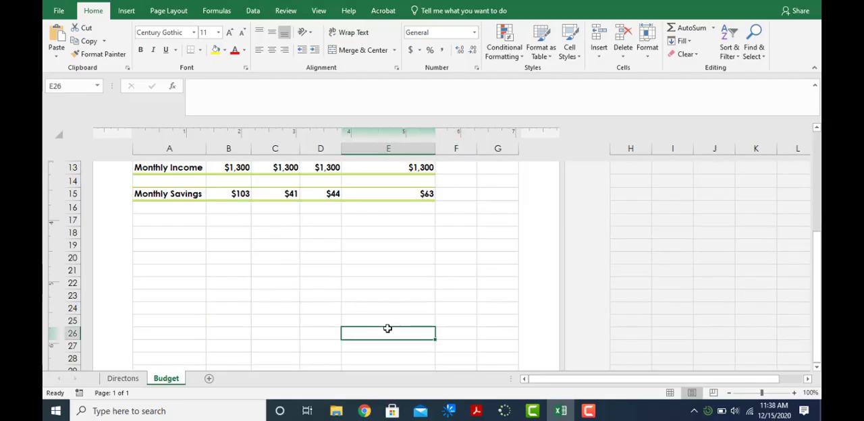
{"action": "scroll", "coordinate": [387, 328], "scroll_direction": "down", "scroll_amount": 1}
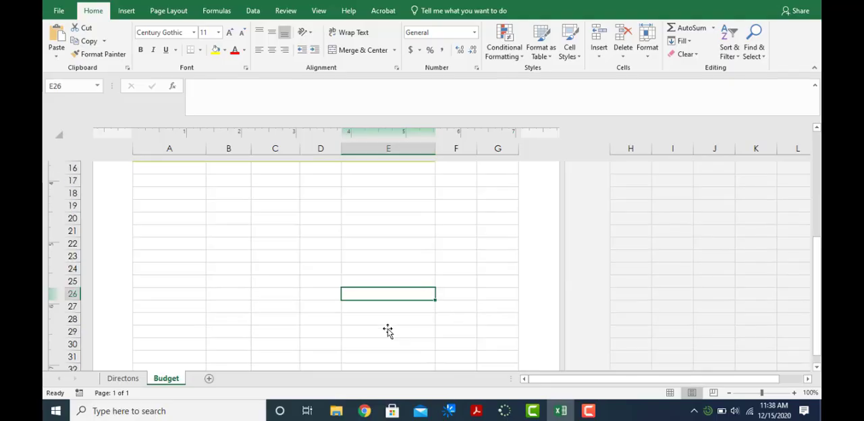
{"action": "scroll", "coordinate": [388, 331], "scroll_direction": "down", "scroll_amount": 1}
{"action": "scroll", "coordinate": [388, 331], "scroll_direction": "down", "scroll_amount": 3}
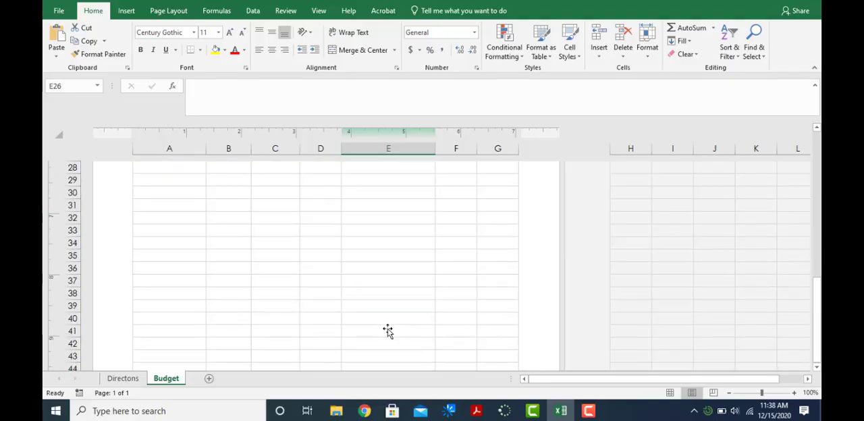
{"action": "scroll", "coordinate": [388, 331], "scroll_direction": "down", "scroll_amount": 2}
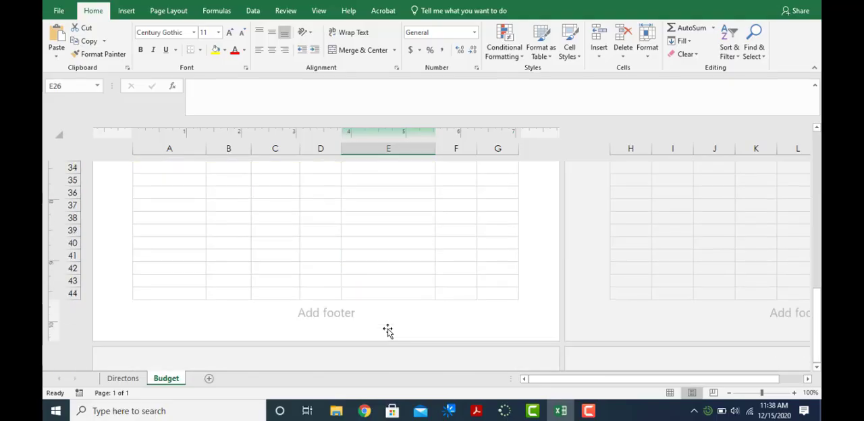
{"action": "left_click", "coordinate": [208, 322]}
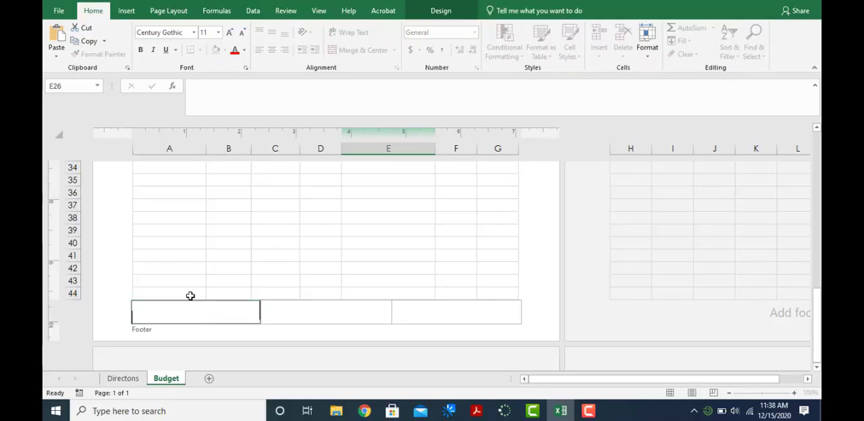
- Recheck the footer directions and insert the file name in the Budget sheet's left footer section
{"action": "left_click", "coordinate": [123, 379]}
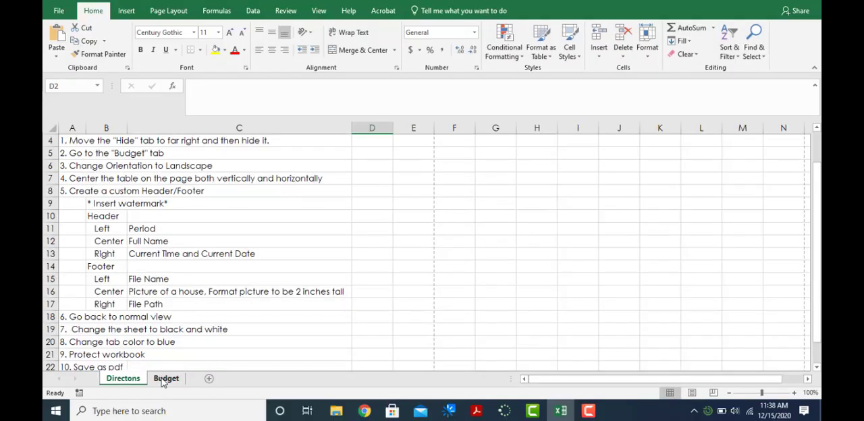
{"action": "left_click", "coordinate": [162, 380]}
{"action": "left_click", "coordinate": [158, 318]}
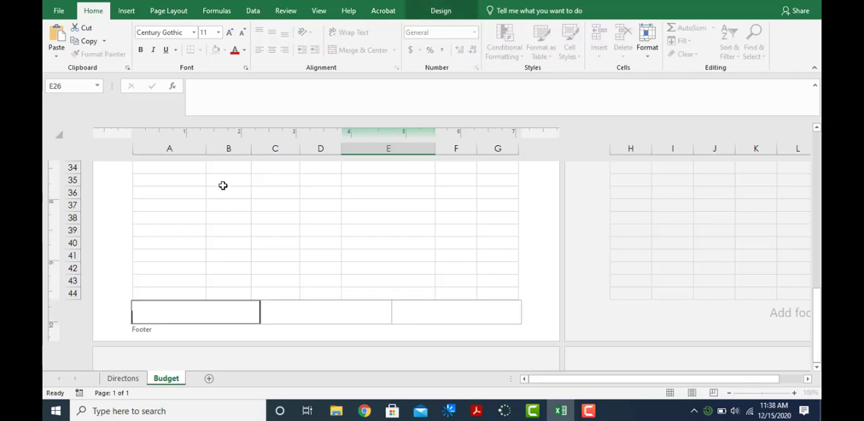
{"action": "left_click", "coordinate": [437, 10]}
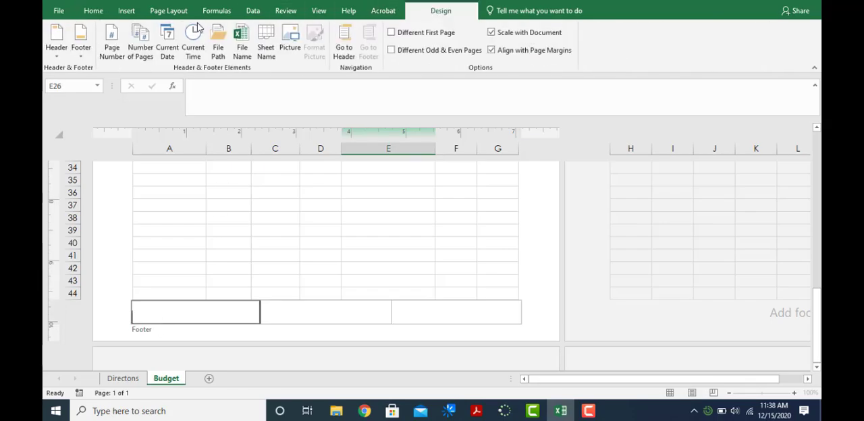
{"action": "left_click", "coordinate": [234, 58]}
- Insert the file path in the right footer section of the Budget sheet
{"action": "left_click", "coordinate": [410, 315]}
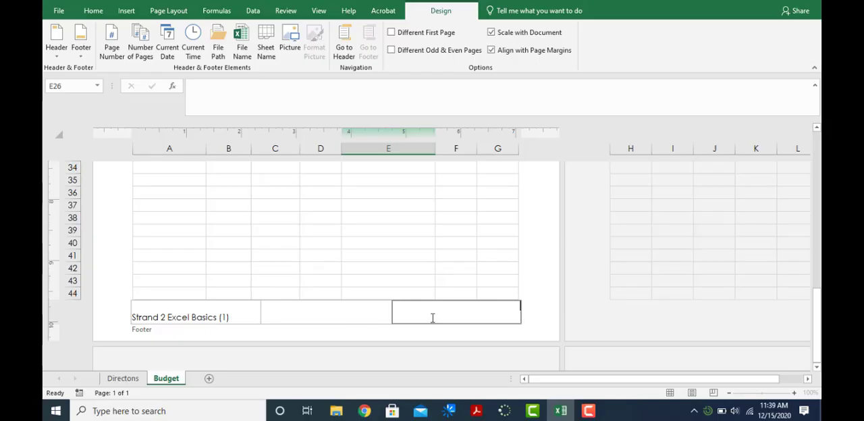
{"action": "left_click", "coordinate": [217, 49]}
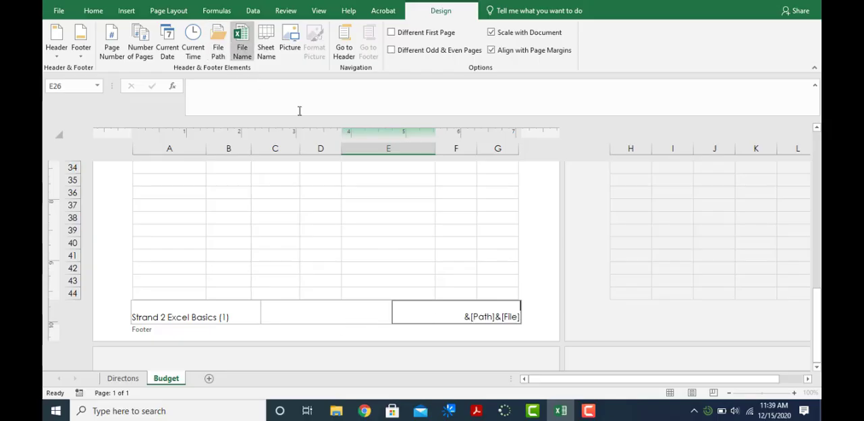
{"action": "left_click", "coordinate": [349, 319]}
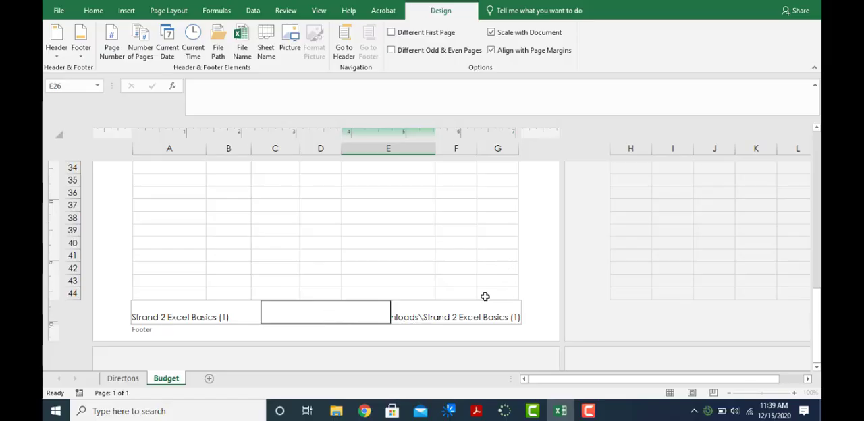
- Check the centre footer directions, search Bing images for "House" and insert the two-storey house photo in the Budget sheet's centre footer section
{"action": "left_click", "coordinate": [125, 379]}
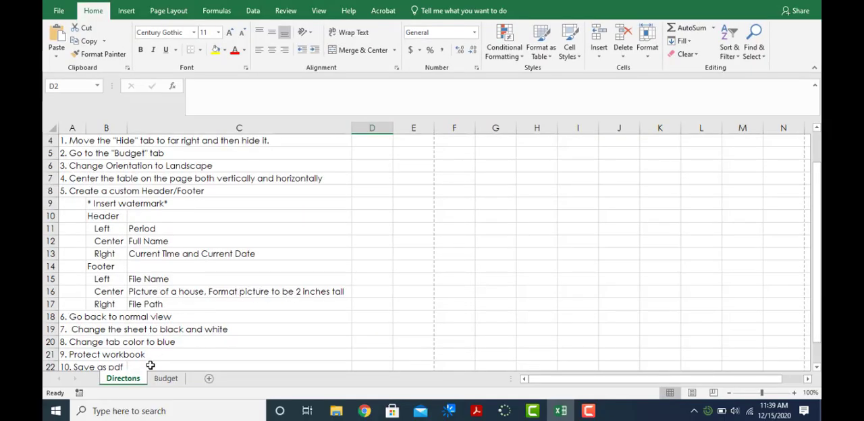
{"action": "left_click", "coordinate": [165, 380]}
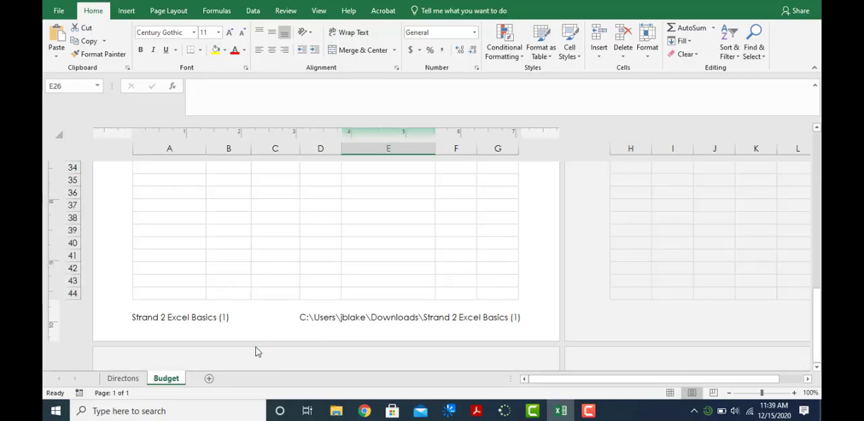
{"action": "left_click", "coordinate": [288, 314]}
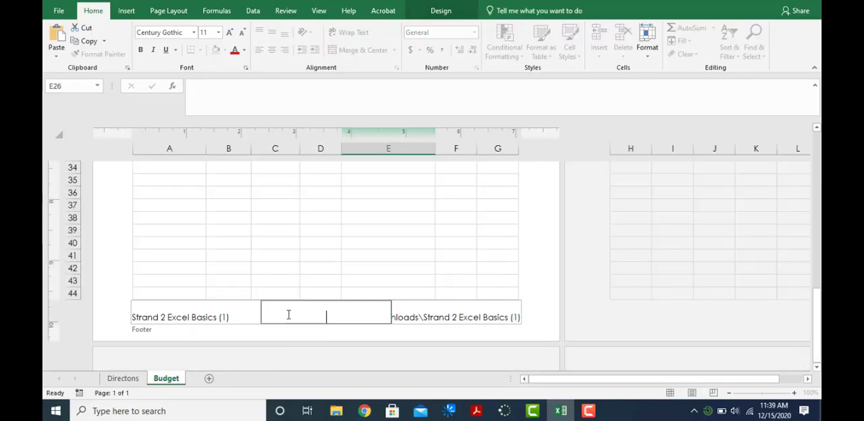
{"action": "left_click", "coordinate": [463, 11]}
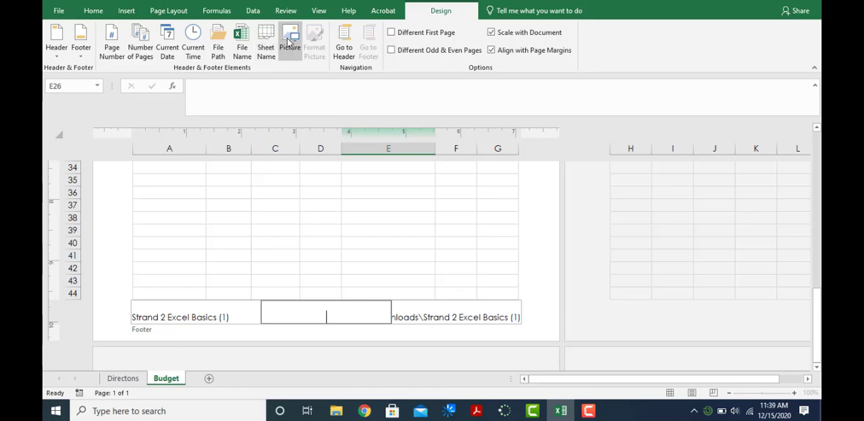
{"action": "left_click", "coordinate": [290, 41]}
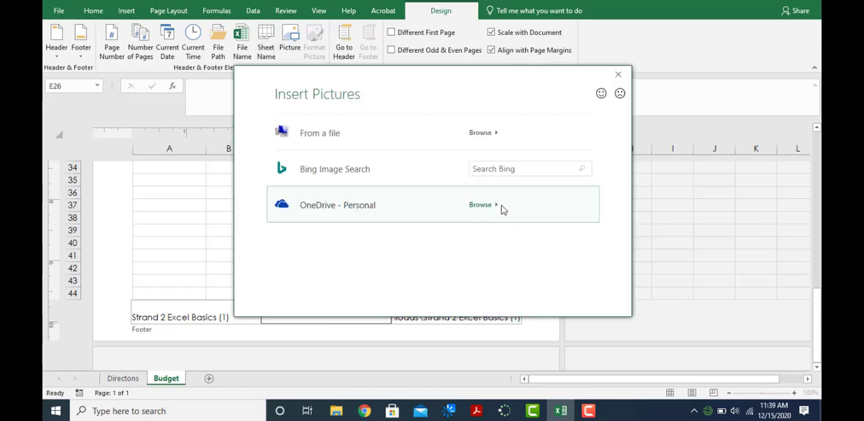
{"action": "left_click", "coordinate": [510, 169]}
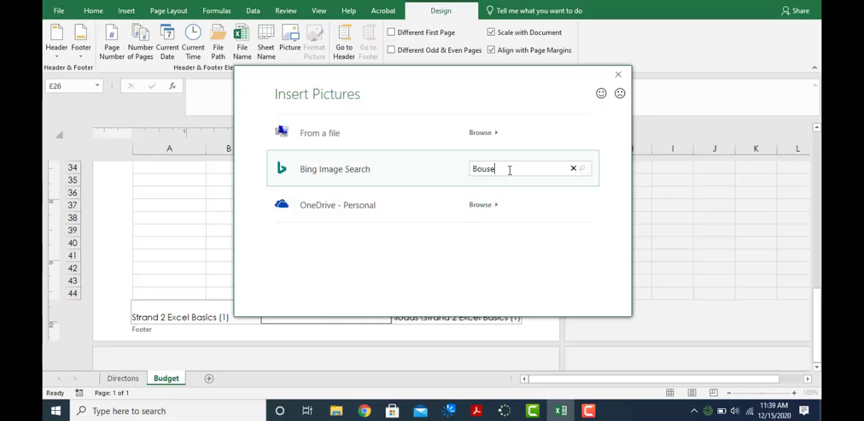
{"action": "type", "text": "House"}
{"action": "key", "text": "Return"}
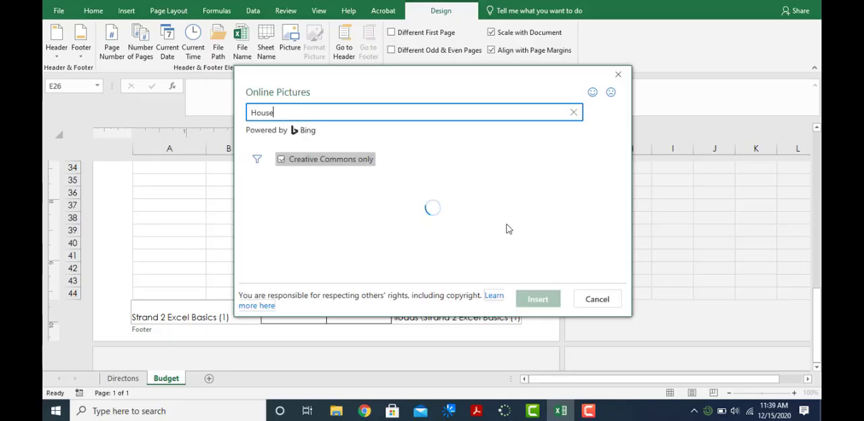
{"action": "left_click", "coordinate": [510, 231]}
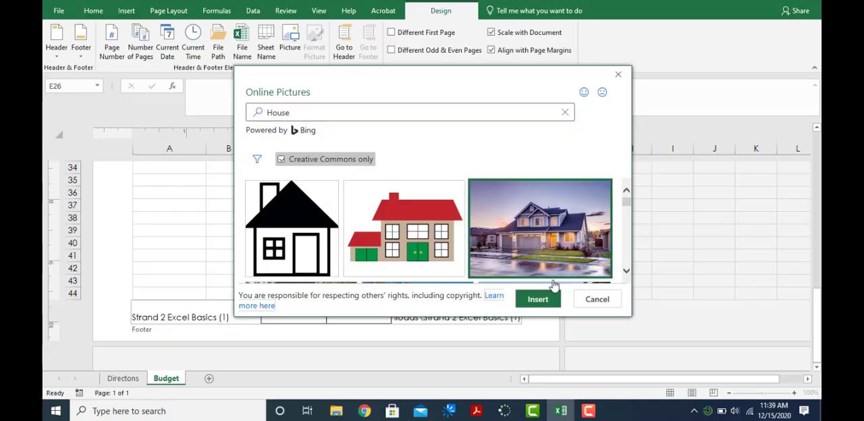
{"action": "left_click", "coordinate": [551, 305]}
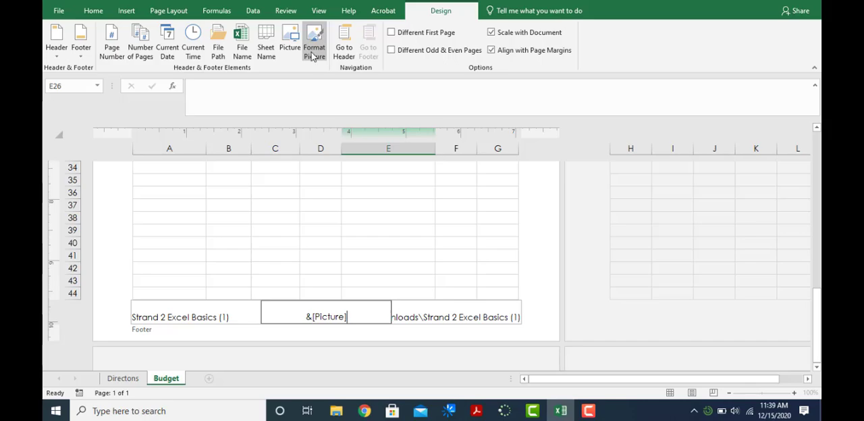
- Recheck the footer picture directions on the Directons sheet and inspect the house picture across the Budget page
{"action": "left_click", "coordinate": [118, 380]}
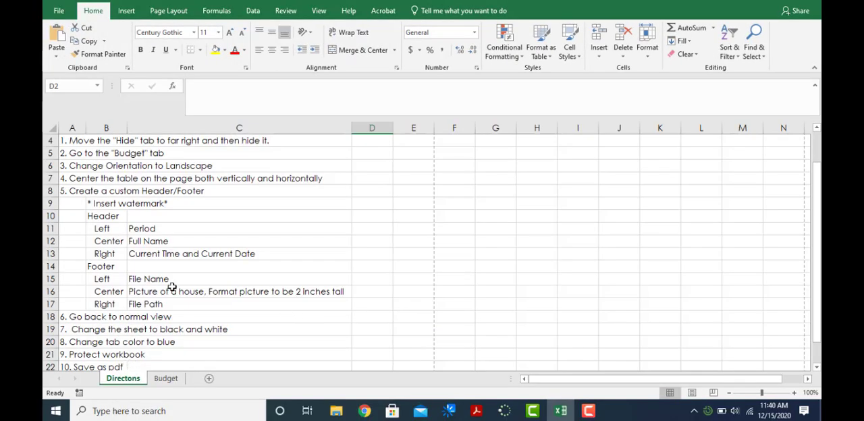
{"action": "left_click", "coordinate": [166, 379]}
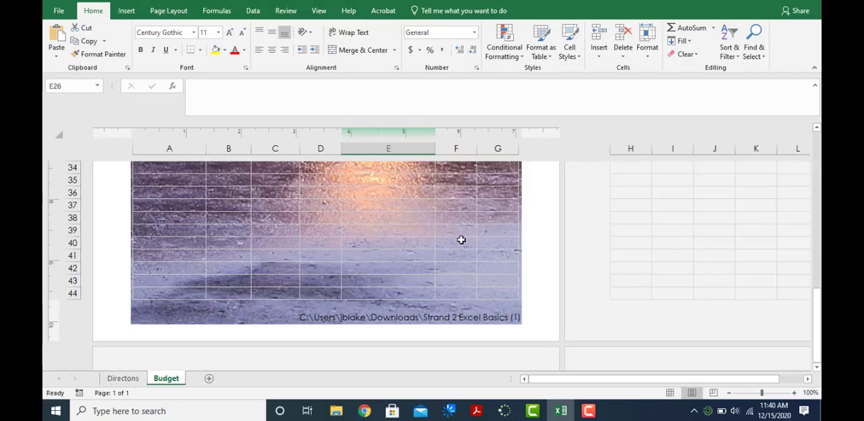
{"action": "left_click", "coordinate": [324, 319]}
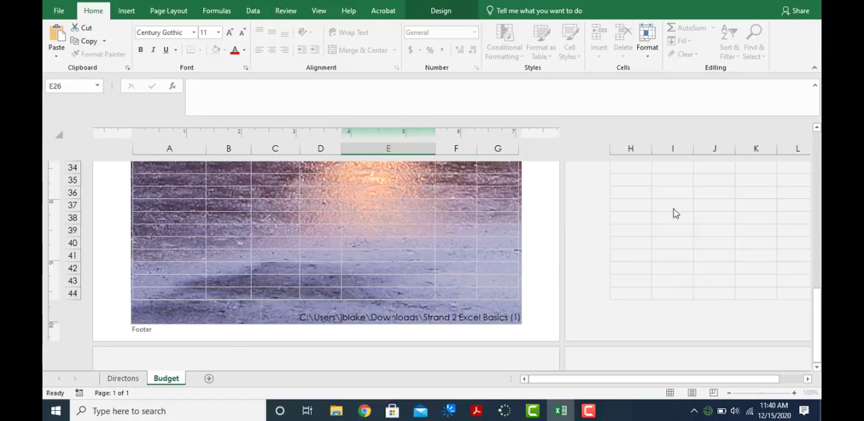
{"action": "left_click_drag", "start_coordinate": [817, 324], "coordinate": [497, 254]}
{"action": "scroll", "coordinate": [560, 232], "scroll_direction": "down", "scroll_amount": 6}
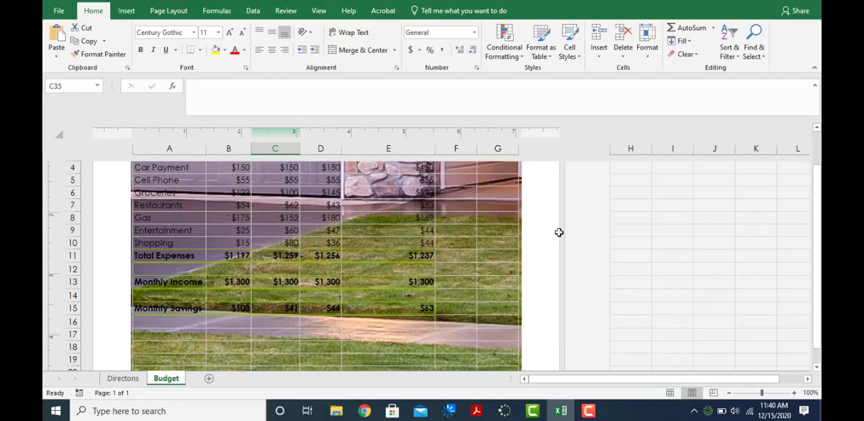
{"action": "scroll", "coordinate": [433, 280], "scroll_direction": "down", "scroll_amount": 7}
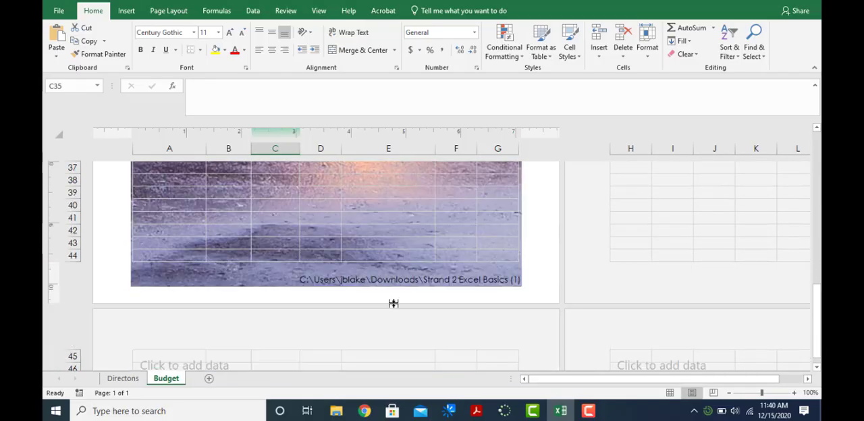
- Format the house picture in the Budget sheet's centre footer section to a height of 2 inches, keeping its aspect ratio locked
{"action": "left_click", "coordinate": [295, 230]}
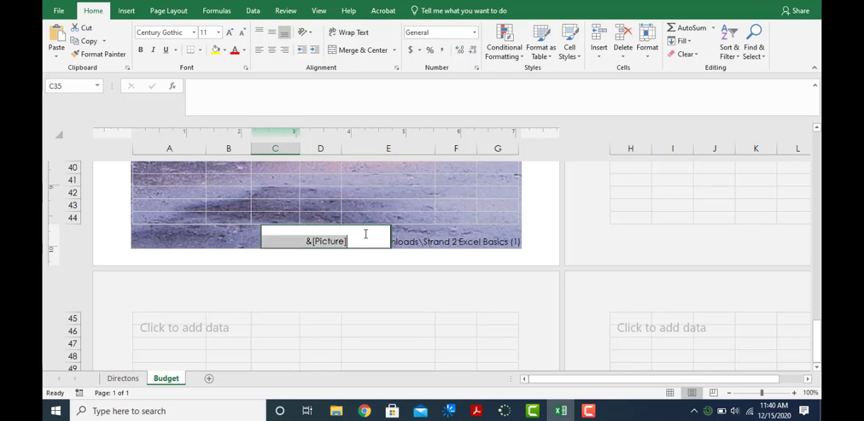
{"action": "key", "text": "Delete"}
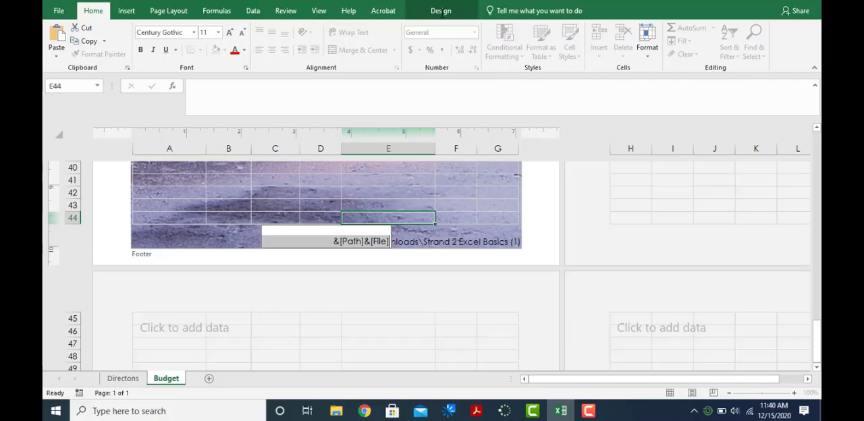
{"action": "left_click", "coordinate": [441, 11]}
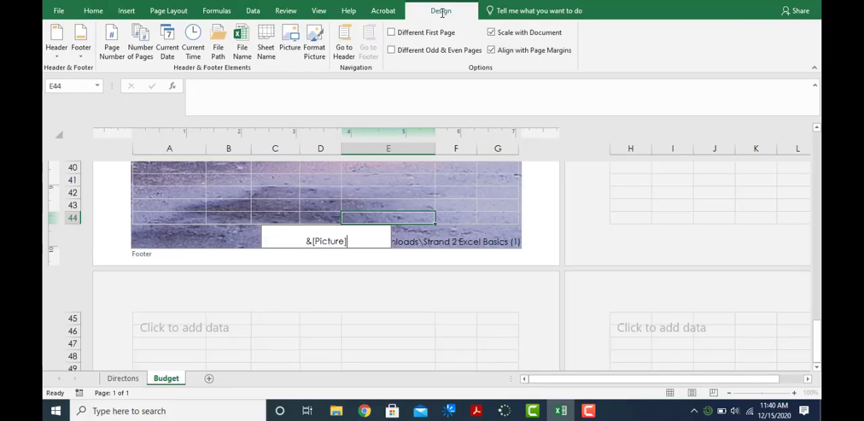
{"action": "left_click", "coordinate": [314, 51]}
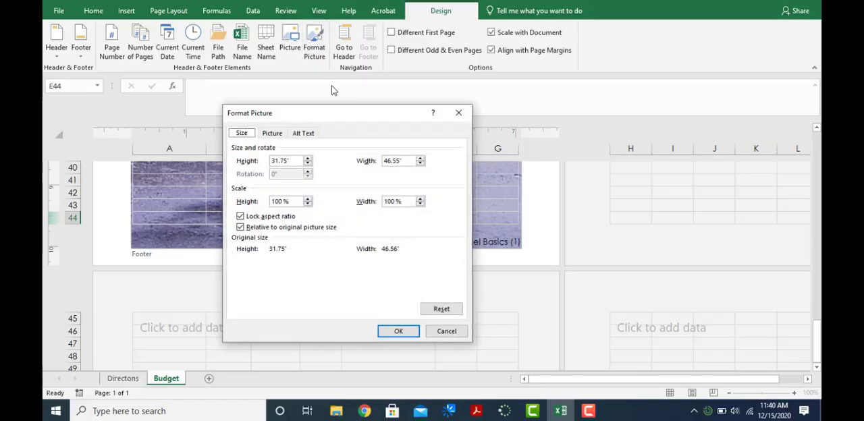
{"action": "left_click", "coordinate": [297, 160]}
{"action": "left_click_drag", "start_coordinate": [295, 160], "coordinate": [280, 163]}
{"action": "type", "text": "2"}
{"action": "left_click", "coordinate": [398, 331]}
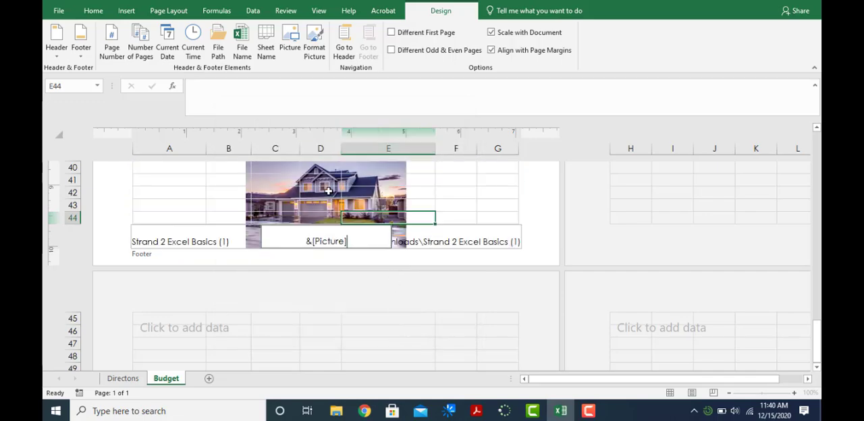
{"action": "left_click", "coordinate": [313, 47]}
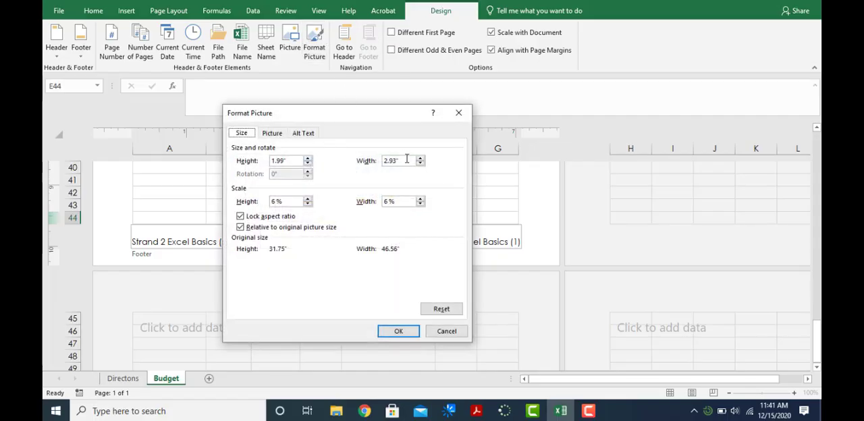
{"action": "left_click", "coordinate": [404, 334]}
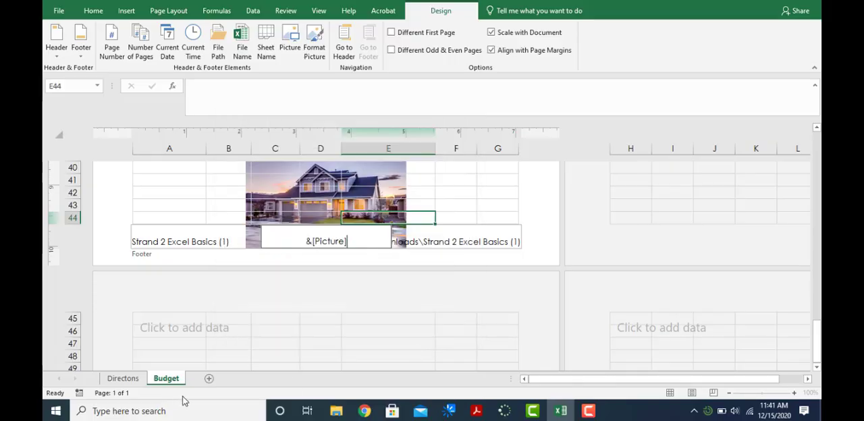
- Check the next direction on the Directons sheet, return the Budget sheet to Normal view and bring the budget table into sight
{"action": "left_click", "coordinate": [121, 378]}
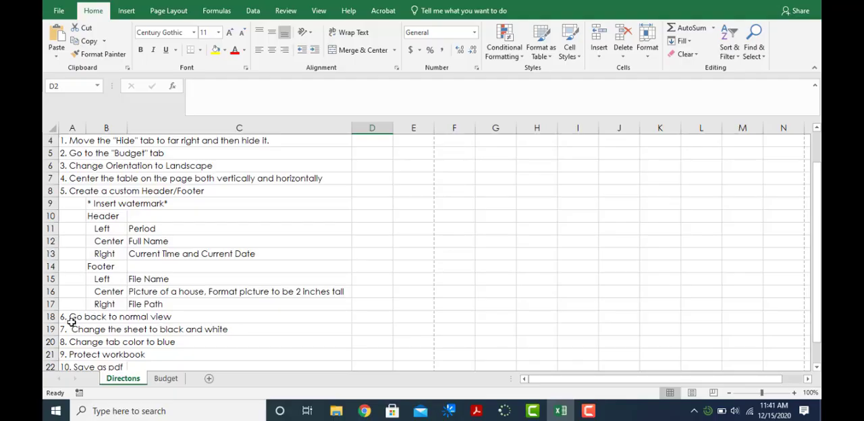
{"action": "left_click", "coordinate": [167, 379]}
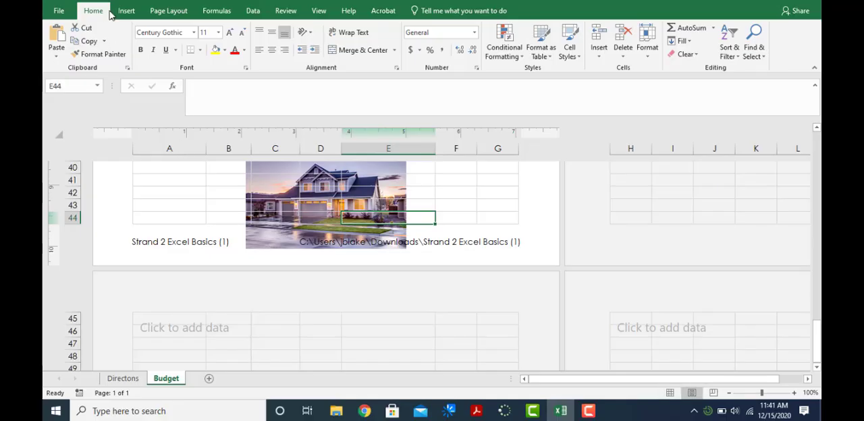
{"action": "left_click", "coordinate": [671, 393]}
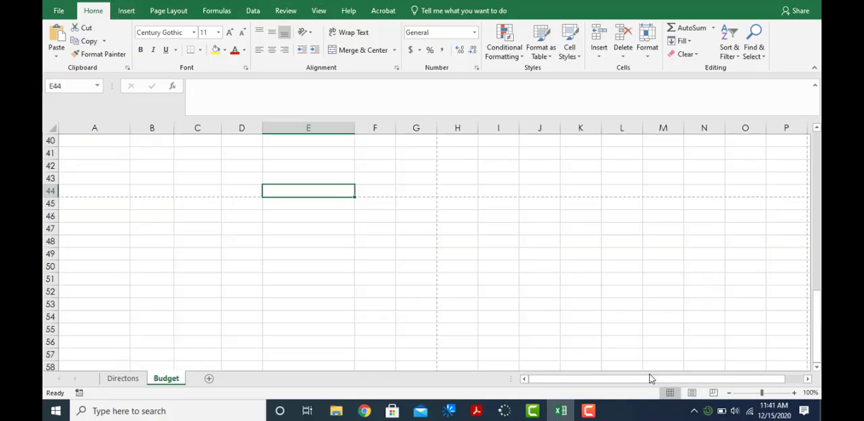
{"action": "left_click_drag", "start_coordinate": [817, 326], "coordinate": [817, 164]}
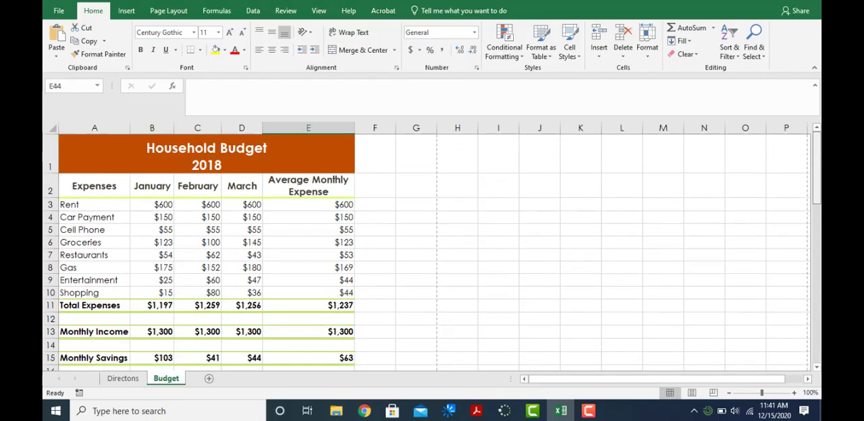
{"action": "scroll", "coordinate": [198, 257], "scroll_direction": "down", "scroll_amount": 2}
{"action": "scroll", "coordinate": [198, 258], "scroll_direction": "down", "scroll_amount": 5}
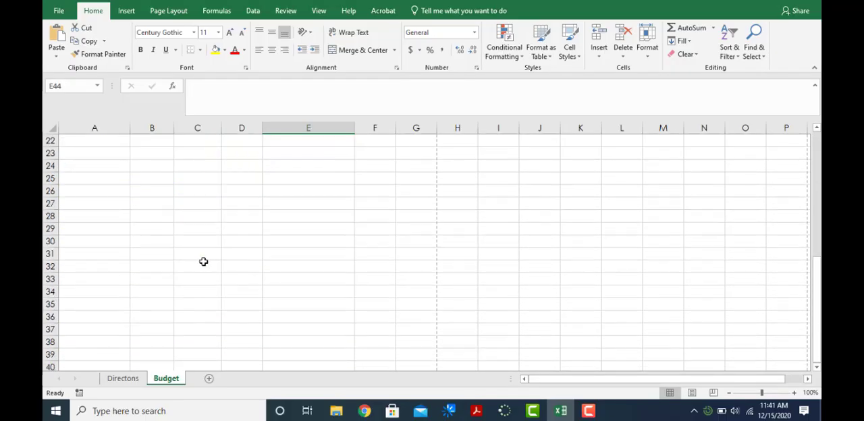
{"action": "scroll", "coordinate": [187, 263], "scroll_direction": "up", "scroll_amount": 7}
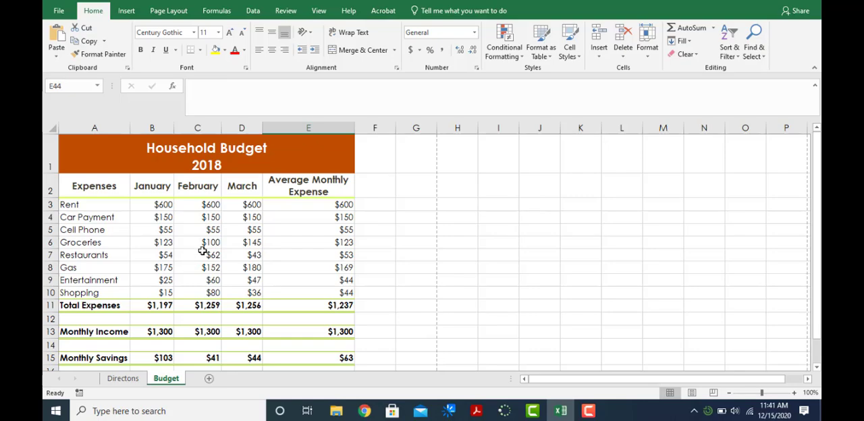
- Examine the Budget sheet's header, table and footer in the print preview, and return to the worksheet
{"action": "left_click", "coordinate": [59, 10]}
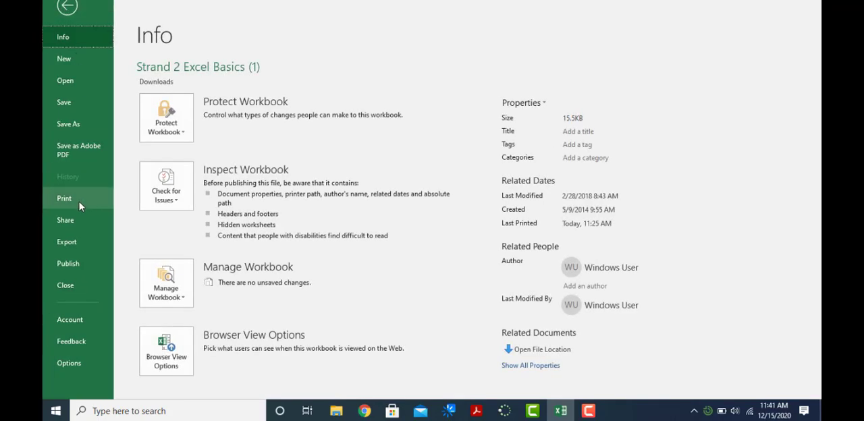
{"action": "left_click", "coordinate": [79, 202]}
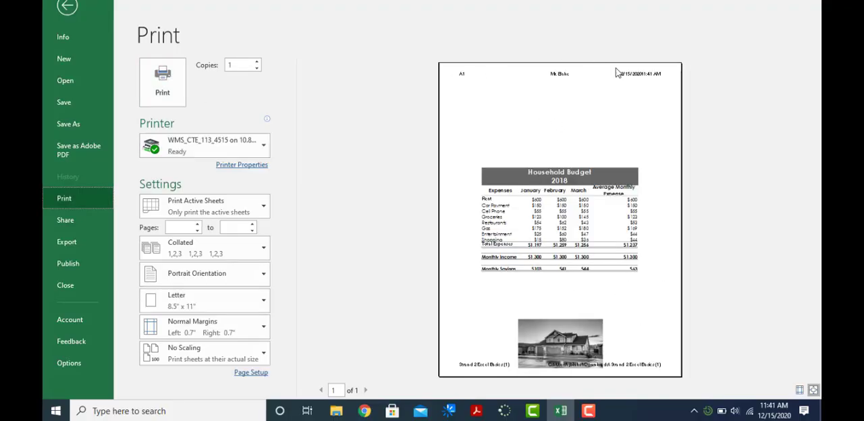
{"action": "left_click", "coordinate": [68, 7]}
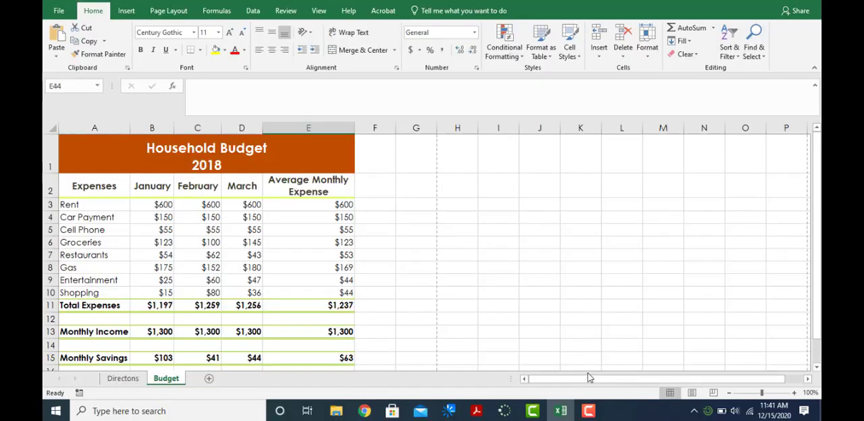
- Check the next direction on the Directons sheet and set the Budget sheet to print in black and white
{"action": "left_click", "coordinate": [122, 379]}
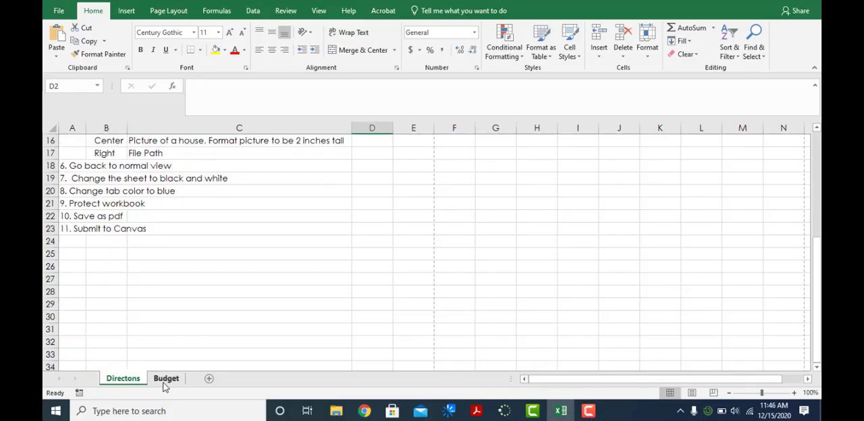
{"action": "left_click", "coordinate": [165, 379]}
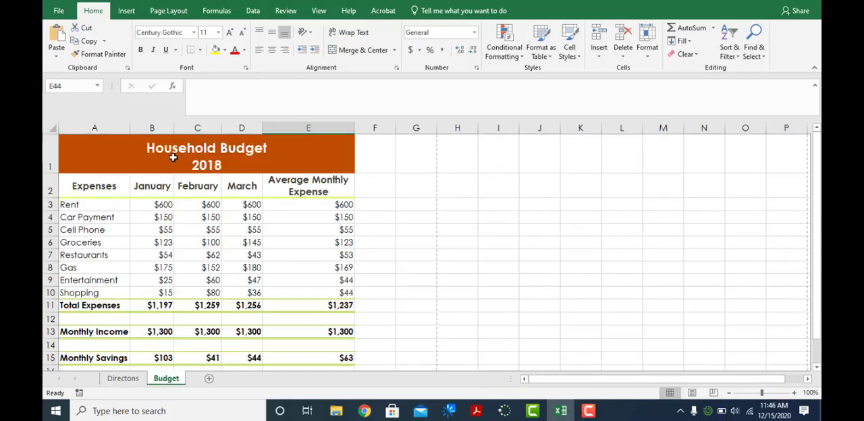
{"action": "left_click", "coordinate": [168, 10]}
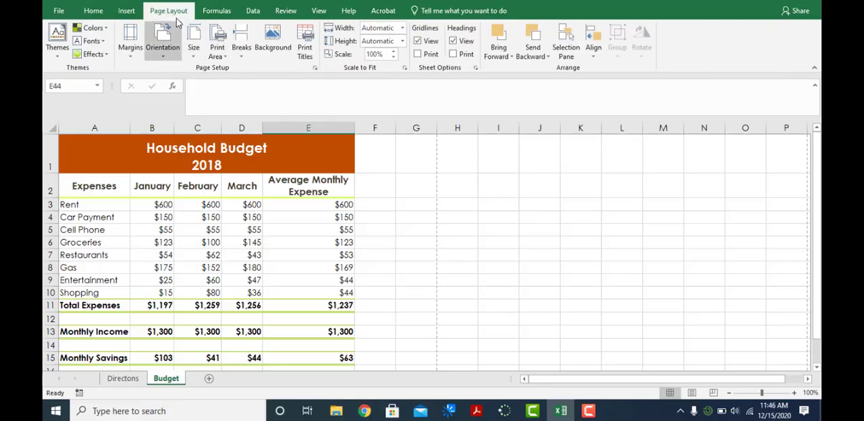
{"action": "left_click", "coordinate": [315, 69]}
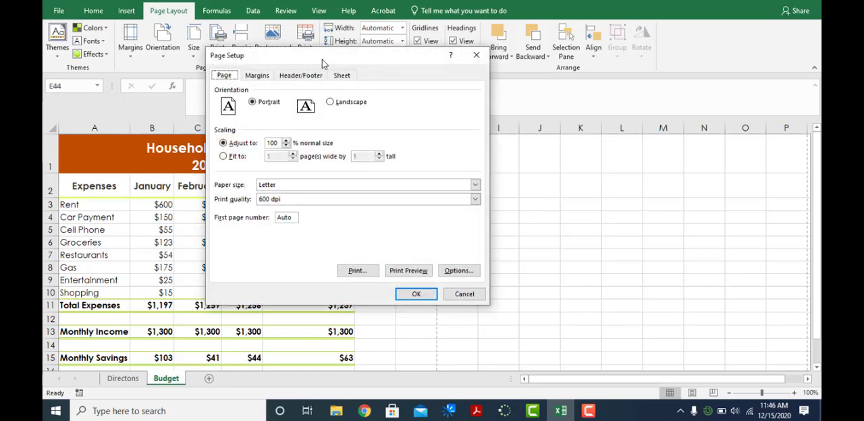
{"action": "left_click_drag", "start_coordinate": [362, 62], "coordinate": [543, 64]}
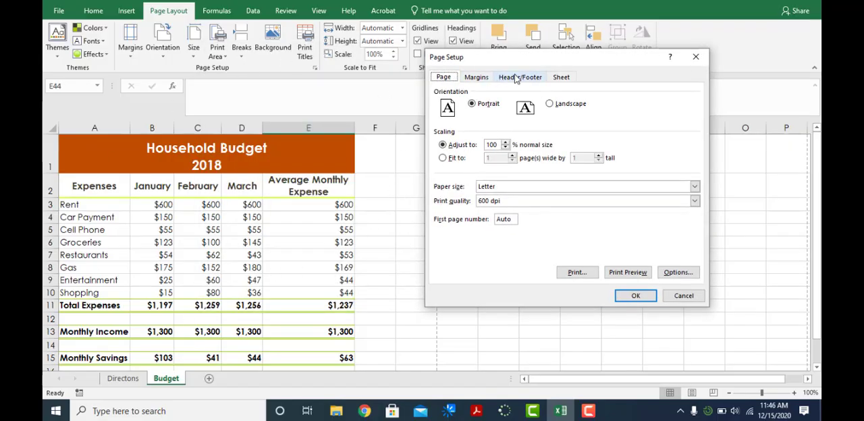
{"action": "left_click", "coordinate": [560, 78]}
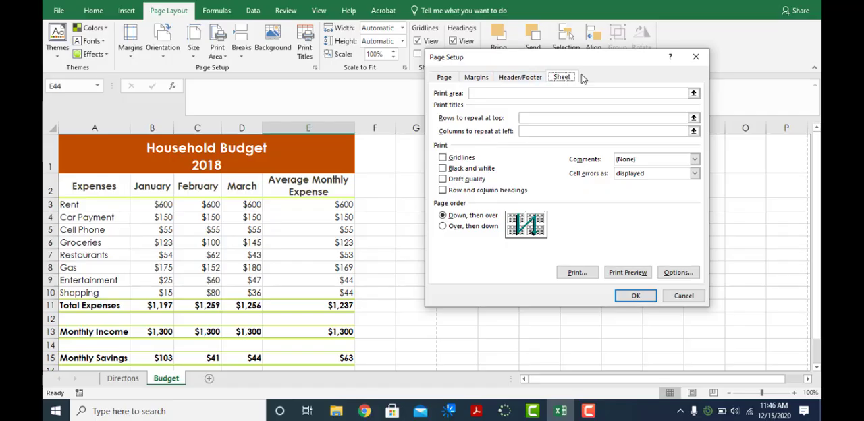
{"action": "left_click", "coordinate": [446, 168]}
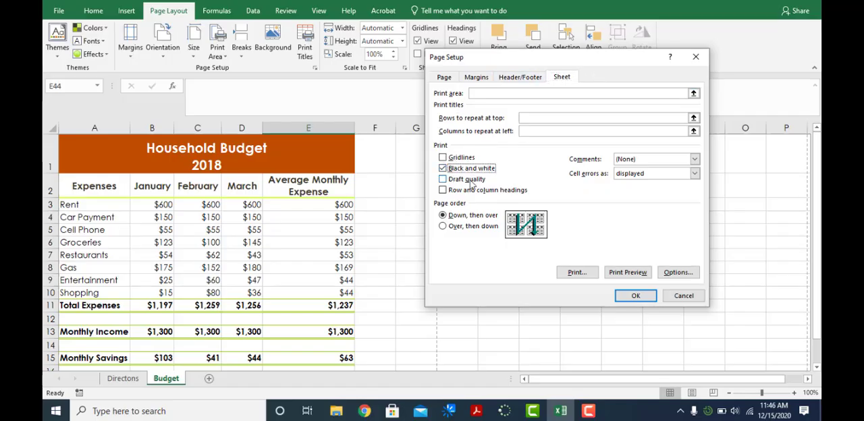
{"action": "left_click", "coordinate": [635, 297]}
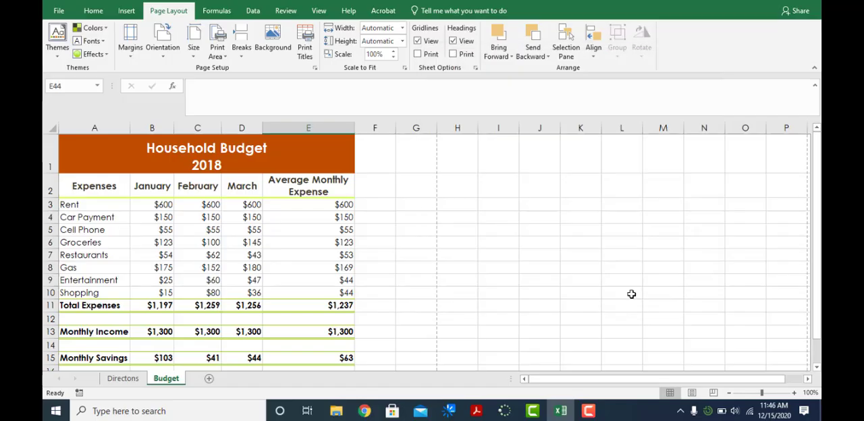
- Check the tab colour direction on the Directons sheet and colour the Budget sheet tab with the standard Blue
{"action": "left_click", "coordinate": [123, 378]}
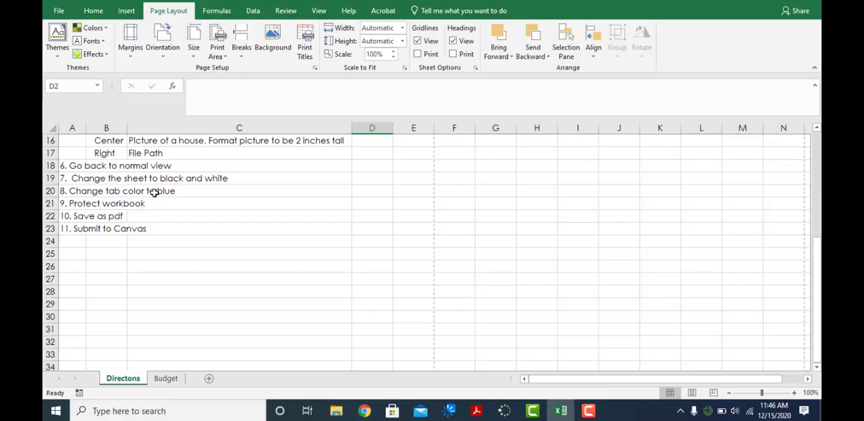
{"action": "right_click", "coordinate": [165, 380]}
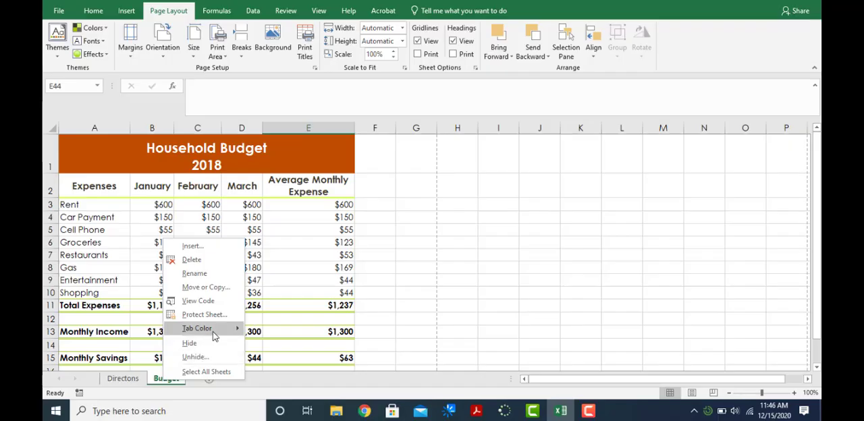
{"action": "mouse_move", "coordinate": [214, 330]}
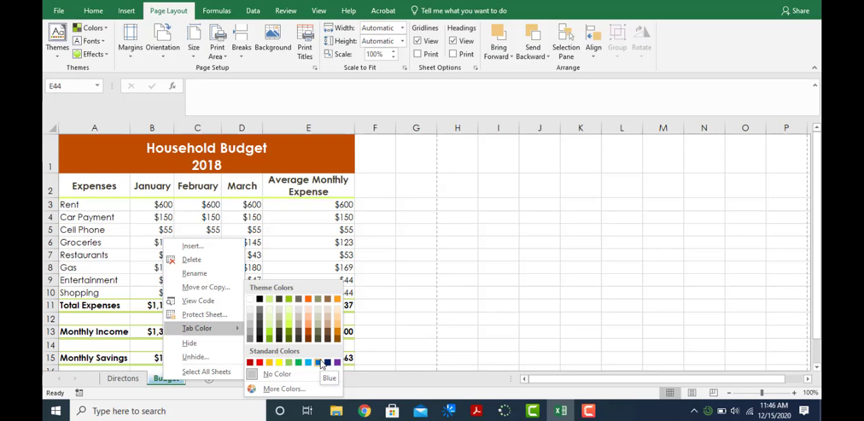
{"action": "left_click", "coordinate": [318, 364]}
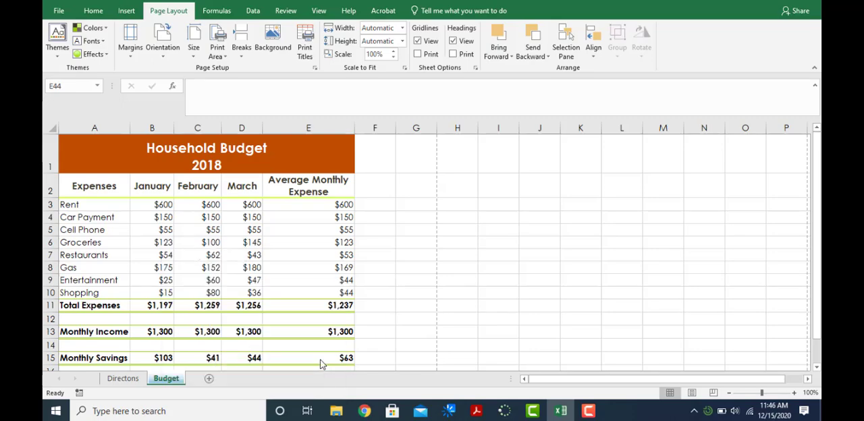
{"action": "right_click", "coordinate": [169, 380]}
{"action": "mouse_move", "coordinate": [216, 323]}
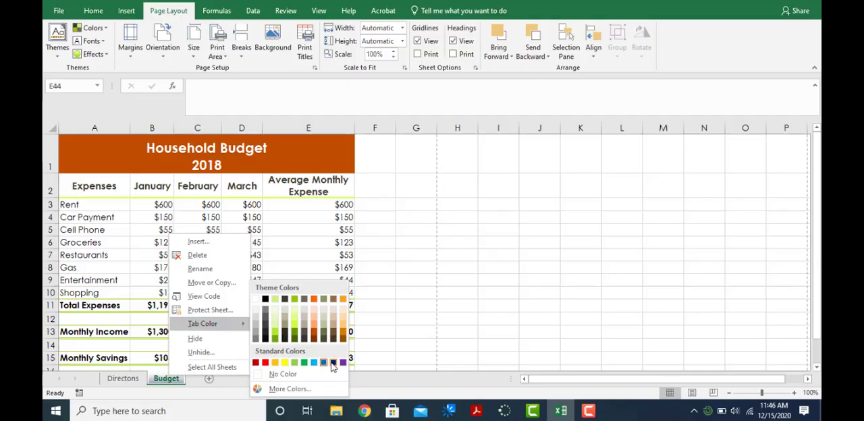
{"action": "left_click", "coordinate": [125, 380]}
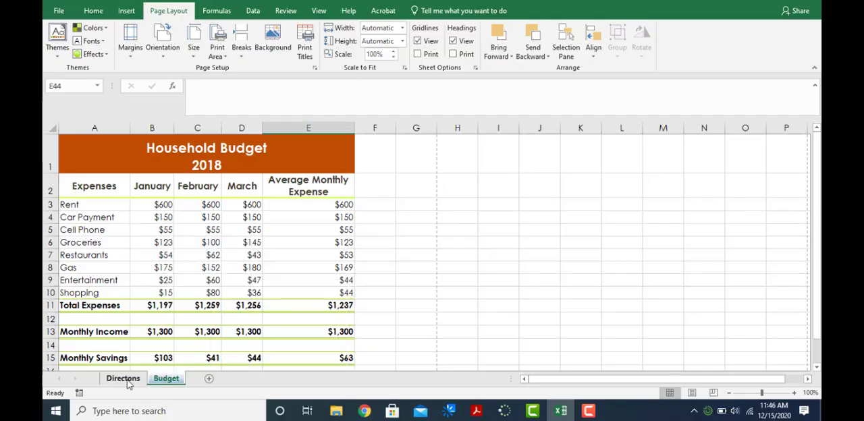
- Check the protection direction on the Directons sheet and protect the workbook structure, entering and confirming the protection password
{"action": "left_click", "coordinate": [125, 380]}
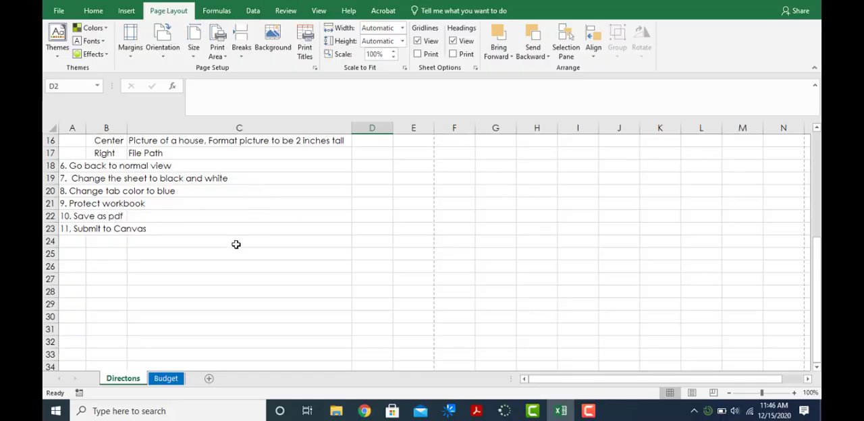
{"action": "left_click", "coordinate": [60, 12]}
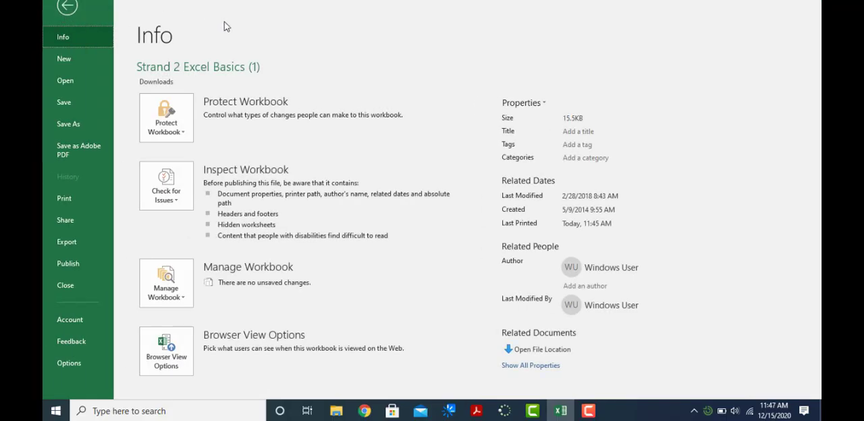
{"action": "left_click", "coordinate": [167, 120]}
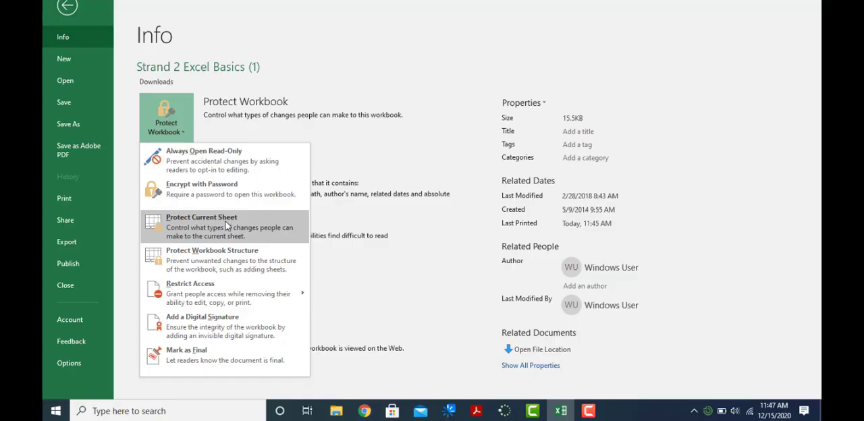
{"action": "left_click", "coordinate": [166, 116]}
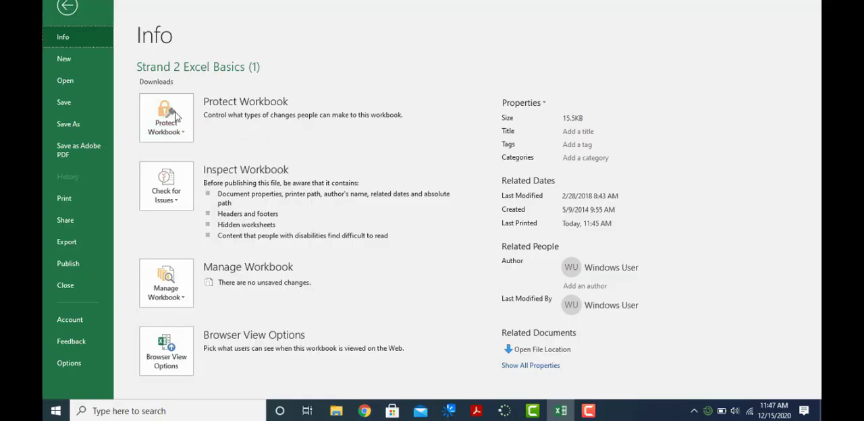
{"action": "left_click", "coordinate": [164, 111]}
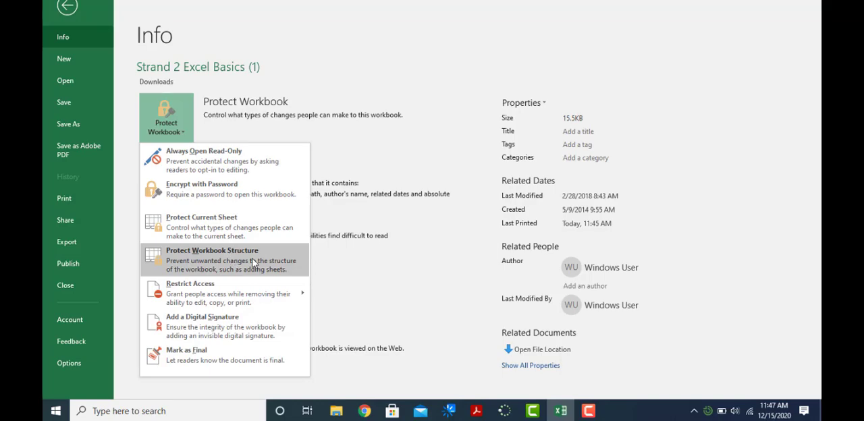
{"action": "left_click", "coordinate": [271, 265]}
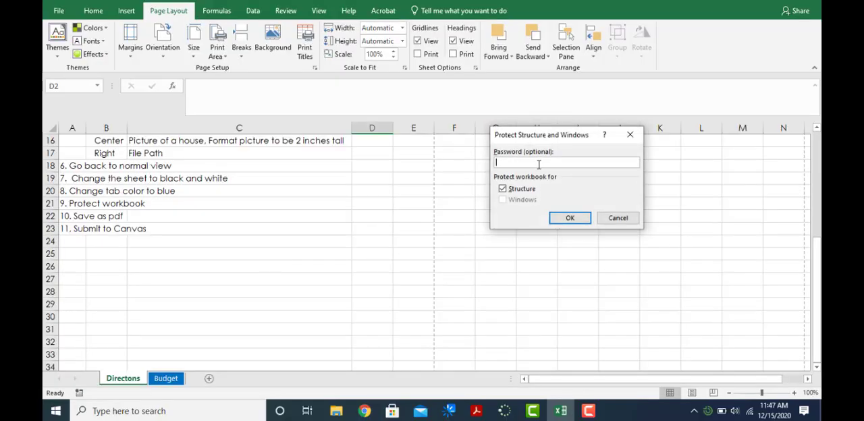
{"action": "type", "text": "••••••••"}
{"action": "left_click", "coordinate": [560, 222]}
{"action": "type", "text": "•"}
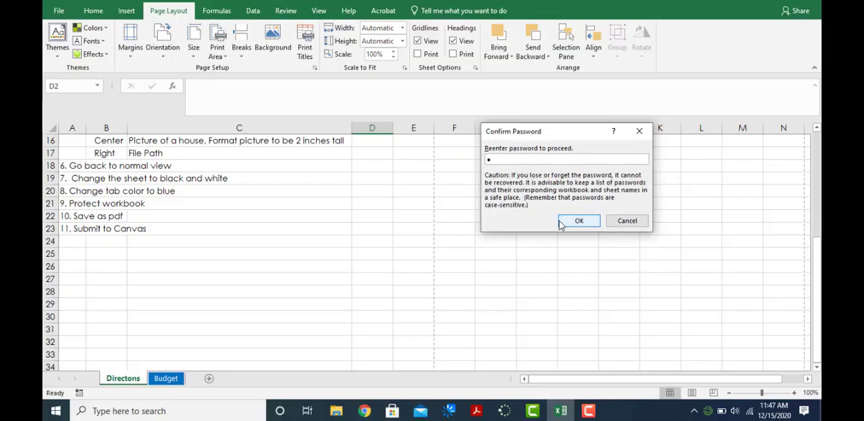
{"action": "type", "text": "•••••••"}
{"action": "left_click", "coordinate": [584, 225]}
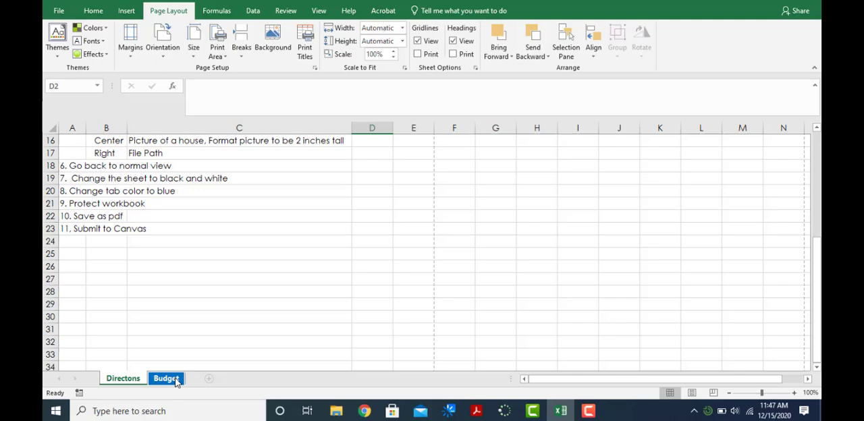
- Start a PDF/XPS export of the workbook and browse into My Drive on Google Drive File Stream for the save location
{"action": "left_click", "coordinate": [60, 11]}
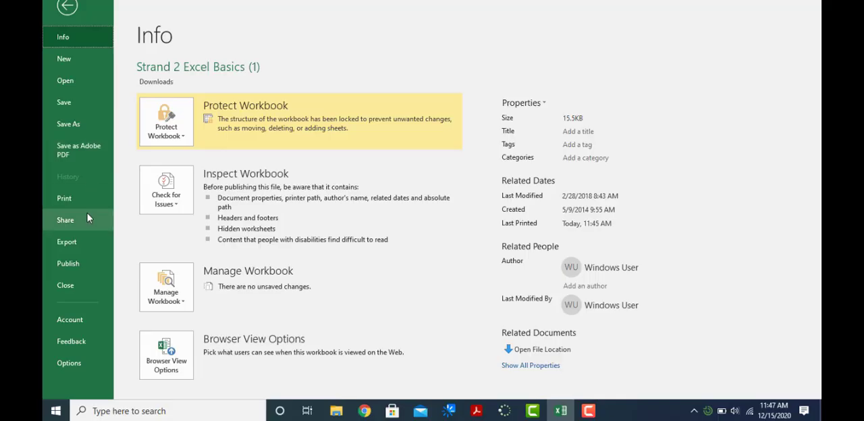
{"action": "left_click", "coordinate": [71, 242]}
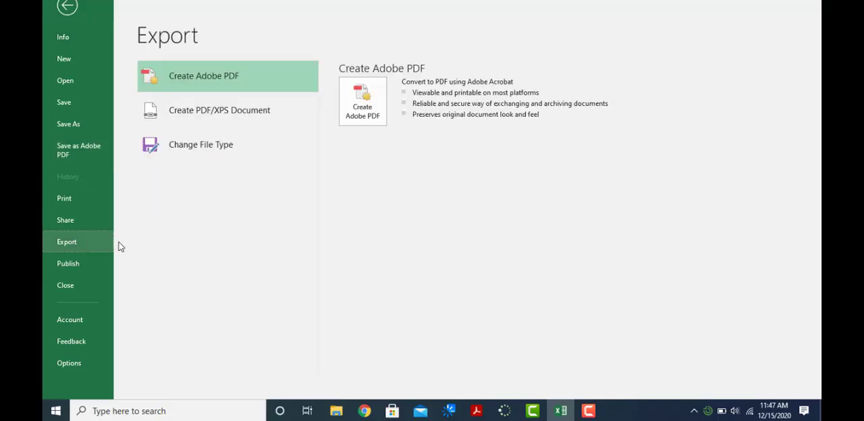
{"action": "left_click", "coordinate": [217, 119]}
{"action": "left_click", "coordinate": [360, 146]}
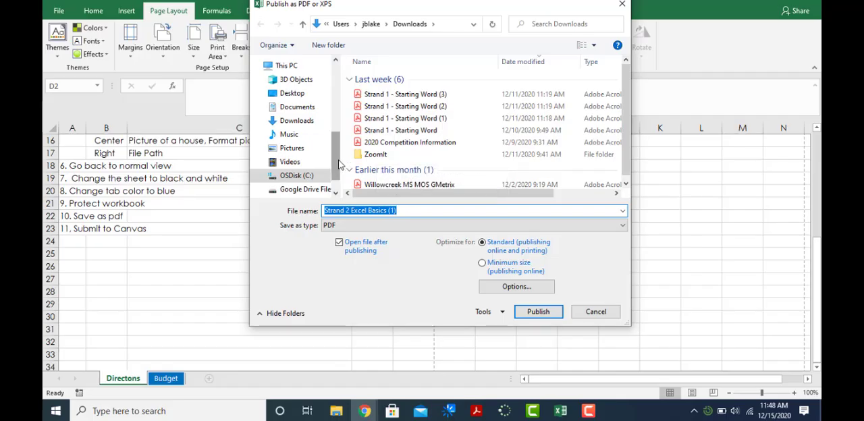
{"action": "left_click_drag", "start_coordinate": [339, 160], "coordinate": [338, 172]}
{"action": "left_click", "coordinate": [304, 158]}
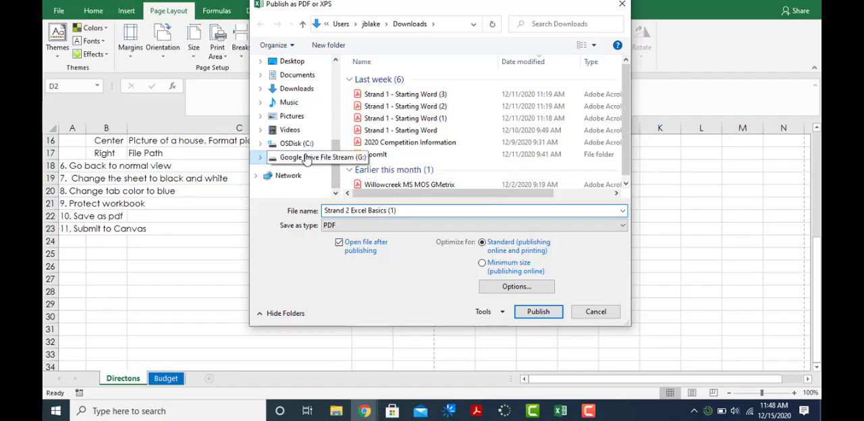
{"action": "double_click", "coordinate": [373, 79]}
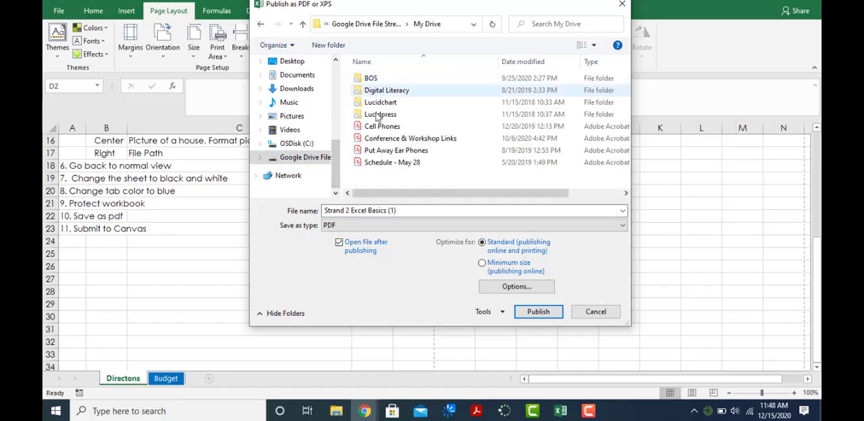
{"action": "double_click", "coordinate": [382, 79]}
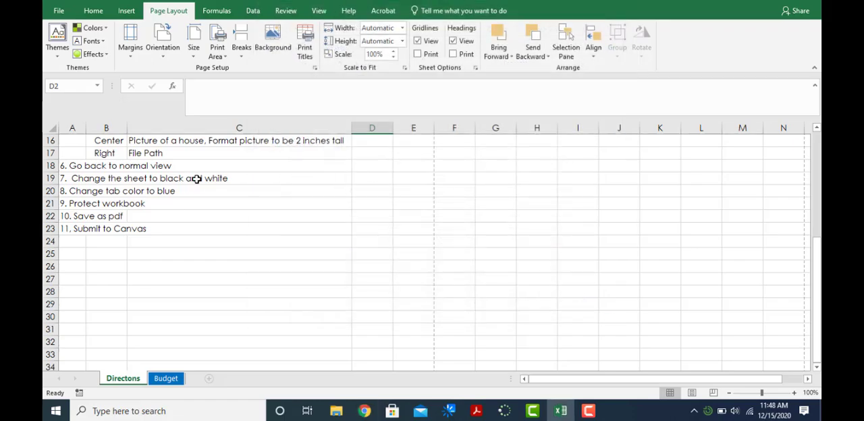
- Review the Directons sheet, examine the Budget sheet's black-and-white print preview, and look over the budget table in the worksheet
{"action": "scroll", "coordinate": [319, 256], "scroll_direction": "down", "scroll_amount": 1}
{"action": "scroll", "coordinate": [324, 265], "scroll_direction": "up", "scroll_amount": 6}
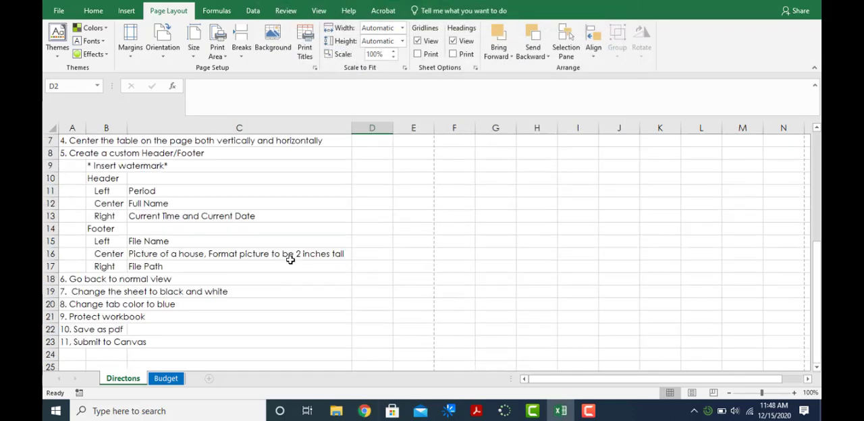
{"action": "left_click", "coordinate": [167, 379]}
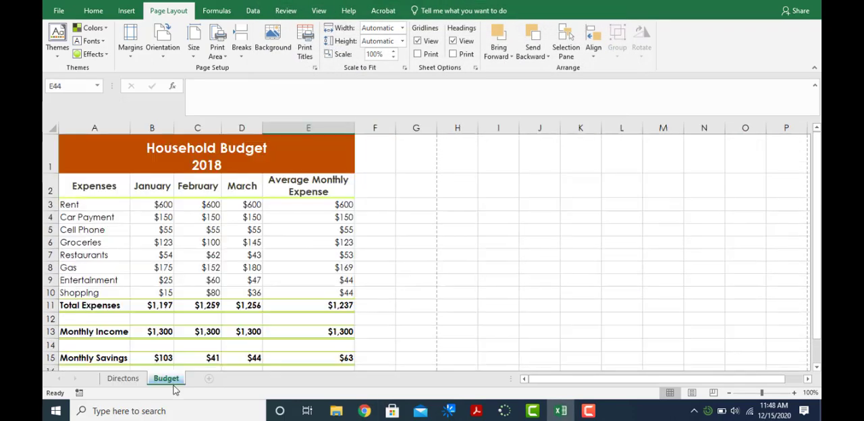
{"action": "left_click", "coordinate": [56, 12]}
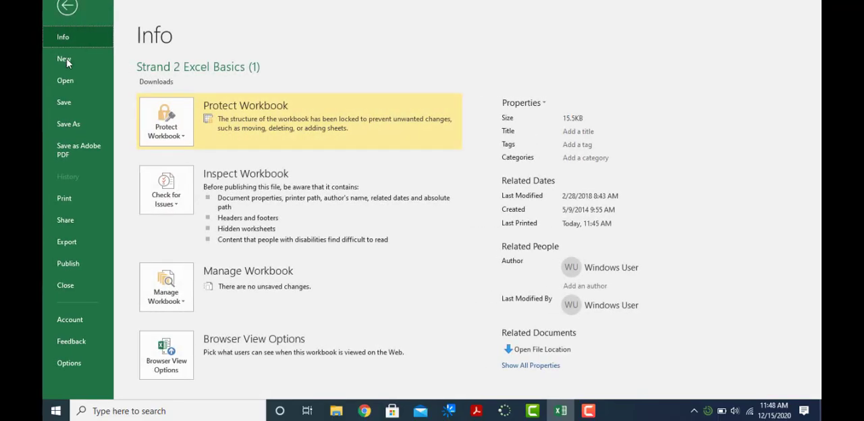
{"action": "left_click", "coordinate": [84, 202]}
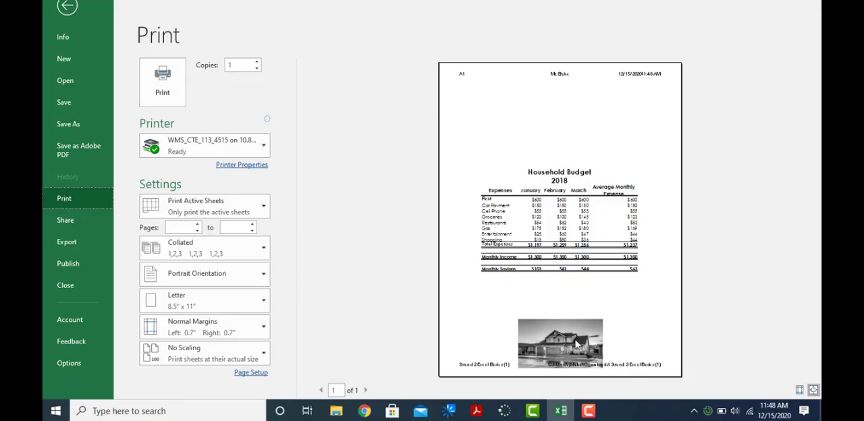
{"action": "key", "text": "Escape"}
{"action": "scroll", "coordinate": [323, 212], "scroll_direction": "down", "scroll_amount": 2}
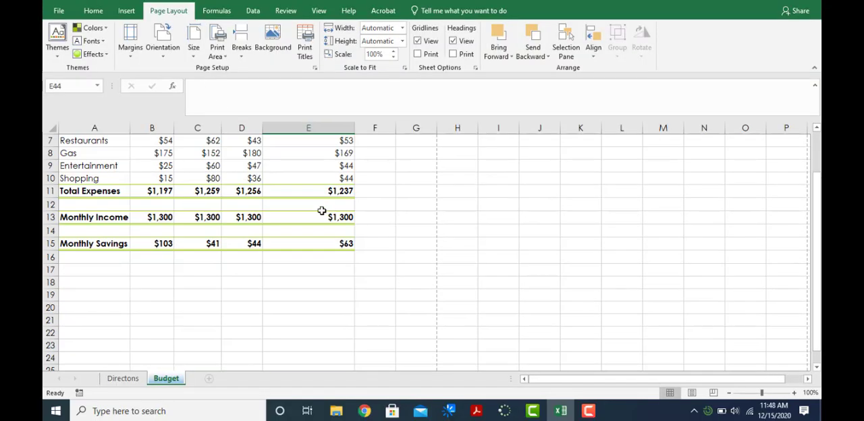
{"action": "scroll", "coordinate": [322, 212], "scroll_direction": "down", "scroll_amount": 2}
{"action": "scroll", "coordinate": [358, 232], "scroll_direction": "up", "scroll_amount": 4}
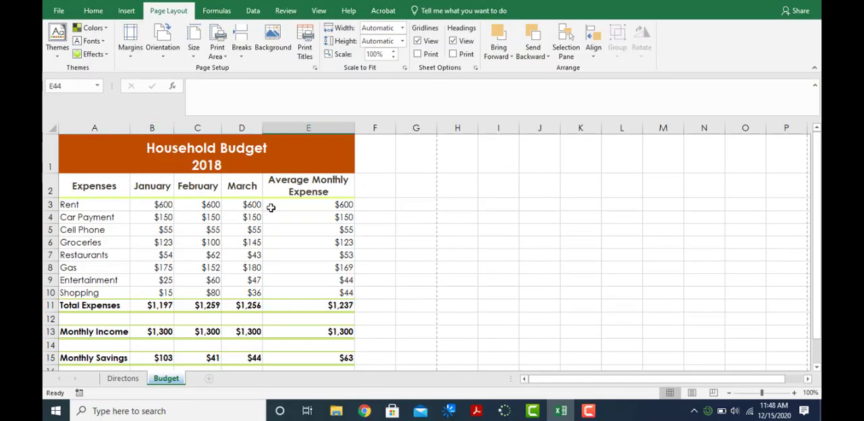
- Examine the Budget sheet's house picture and table in Page Layout view, and return the sheet to Normal view
{"action": "left_click", "coordinate": [321, 11]}
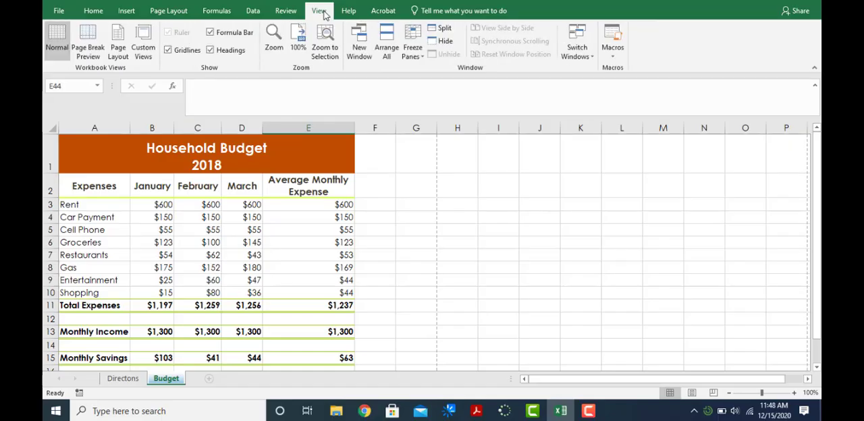
{"action": "left_click", "coordinate": [118, 52]}
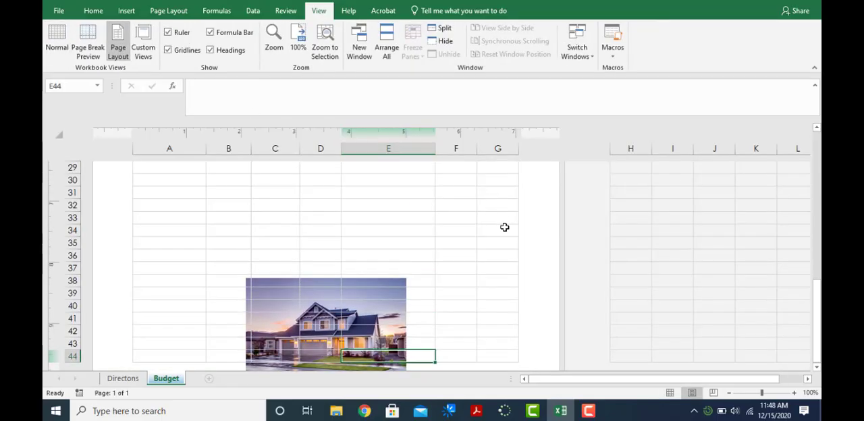
{"action": "scroll", "coordinate": [505, 228], "scroll_direction": "up", "scroll_amount": 6}
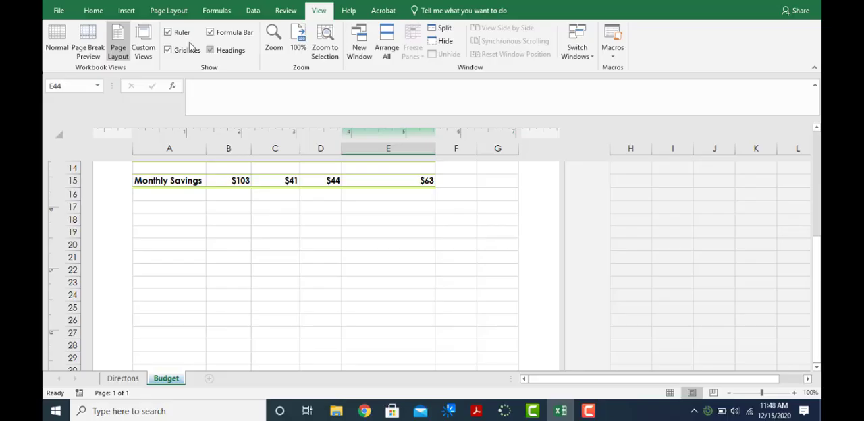
{"action": "left_click", "coordinate": [47, 47]}
{"action": "scroll", "coordinate": [588, 174], "scroll_direction": "up", "scroll_amount": 6}
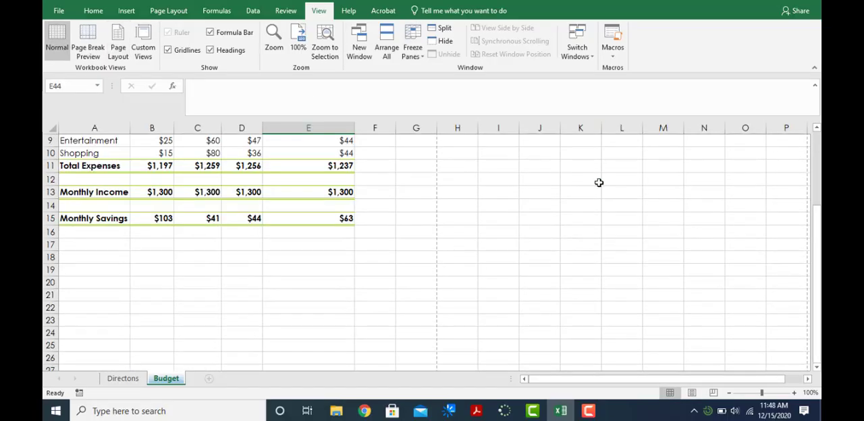
{"action": "scroll", "coordinate": [599, 182], "scroll_direction": "up", "scroll_amount": 3}
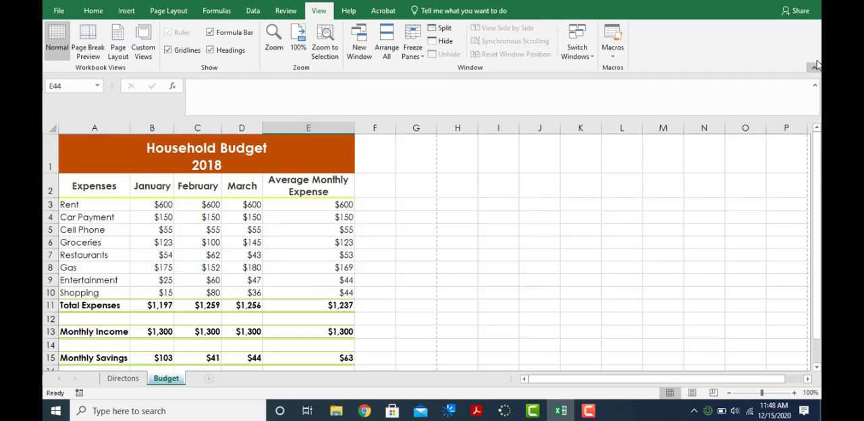
- Start closing the workbook, cancel the save request to keep it open, and review the directions on the Directons sheet
{"action": "left_click", "coordinate": [808, 1]}
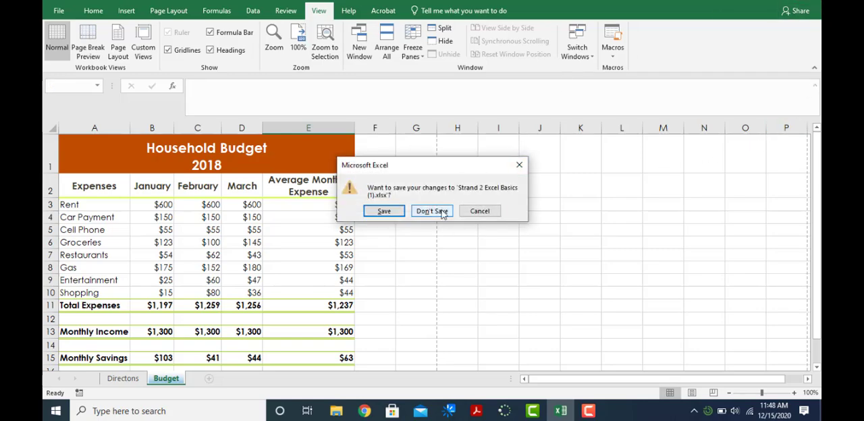
{"action": "left_click", "coordinate": [478, 211]}
{"action": "left_click", "coordinate": [123, 379]}
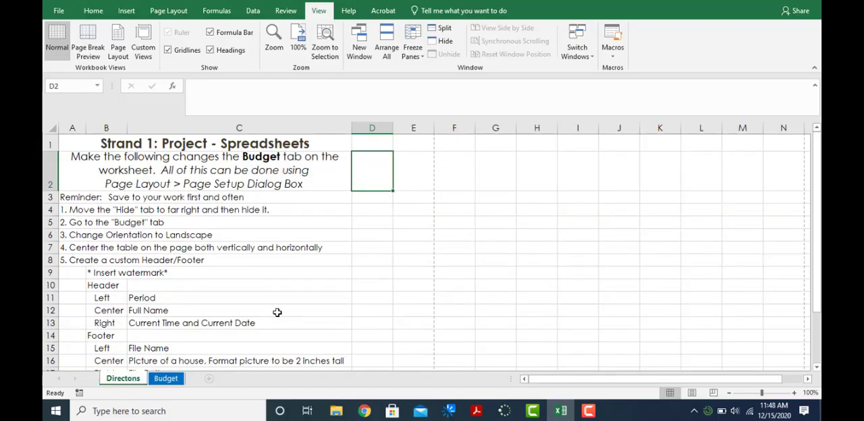
{"action": "scroll", "coordinate": [277, 313], "scroll_direction": "down", "scroll_amount": 4}
{"action": "left_click", "coordinate": [113, 259]}
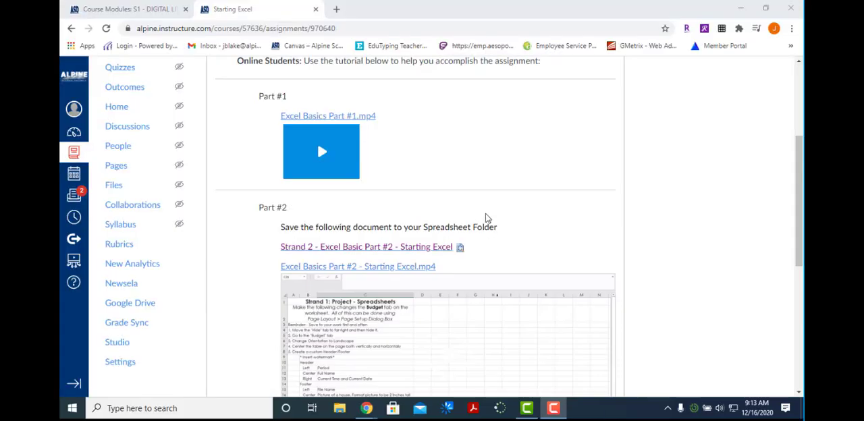
- On the Starting Excel assignment page in Canvas, review the submission instructions and the Part #1 and Part #2 materials
{"action": "scroll", "coordinate": [470, 222], "scroll_direction": "down", "scroll_amount": 3}
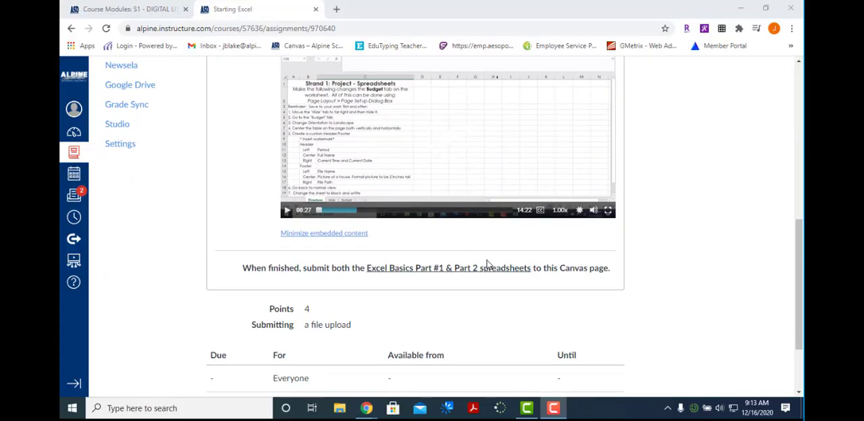
{"action": "left_click_drag", "start_coordinate": [368, 269], "coordinate": [586, 265]}
{"action": "scroll", "coordinate": [656, 261], "scroll_direction": "down", "scroll_amount": 2}
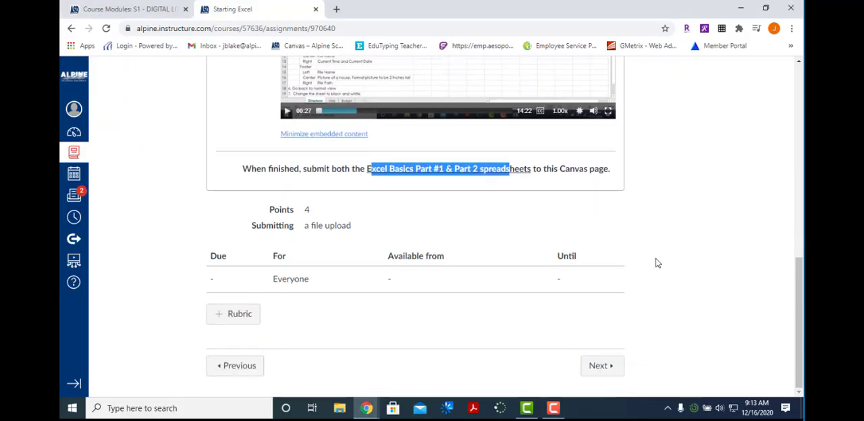
{"action": "scroll", "coordinate": [622, 245], "scroll_direction": "up", "scroll_amount": 2}
{"action": "scroll", "coordinate": [533, 215], "scroll_direction": "down", "scroll_amount": 1}
{"action": "scroll", "coordinate": [520, 206], "scroll_direction": "up", "scroll_amount": 2}
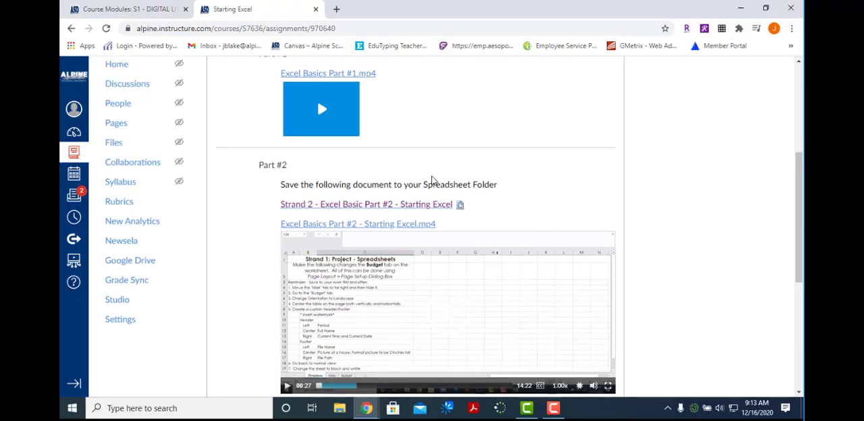
{"action": "scroll", "coordinate": [329, 247], "scroll_direction": "up", "scroll_amount": 3}
{"action": "scroll", "coordinate": [324, 262], "scroll_direction": "down", "scroll_amount": 1}
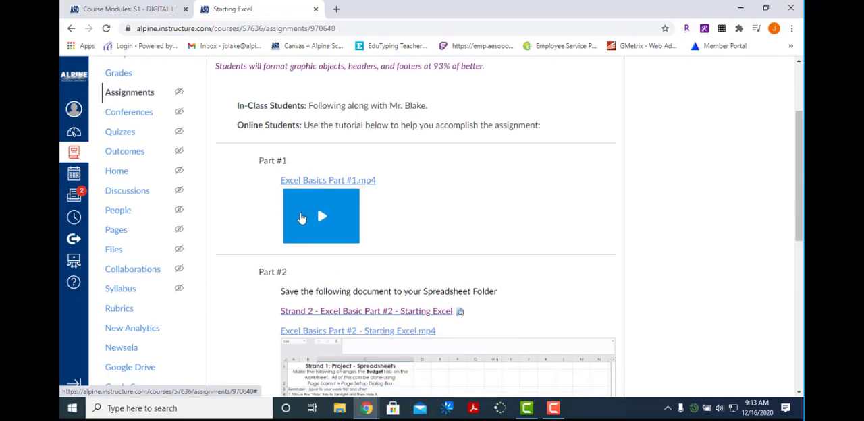
{"action": "scroll", "coordinate": [416, 273], "scroll_direction": "down", "scroll_amount": 2}
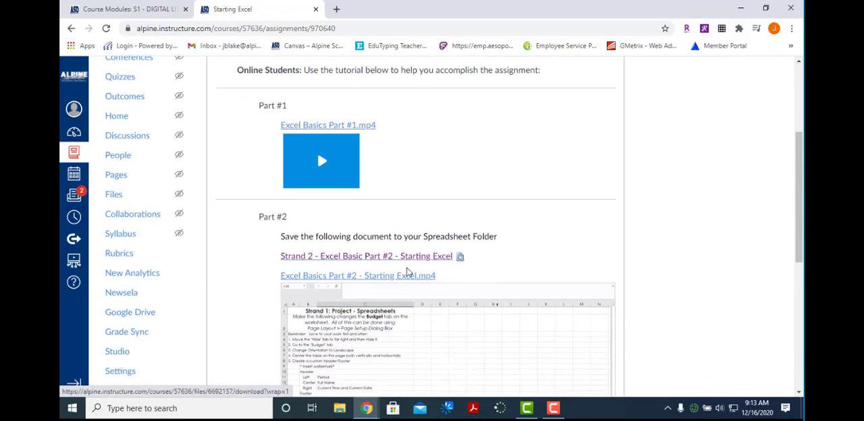